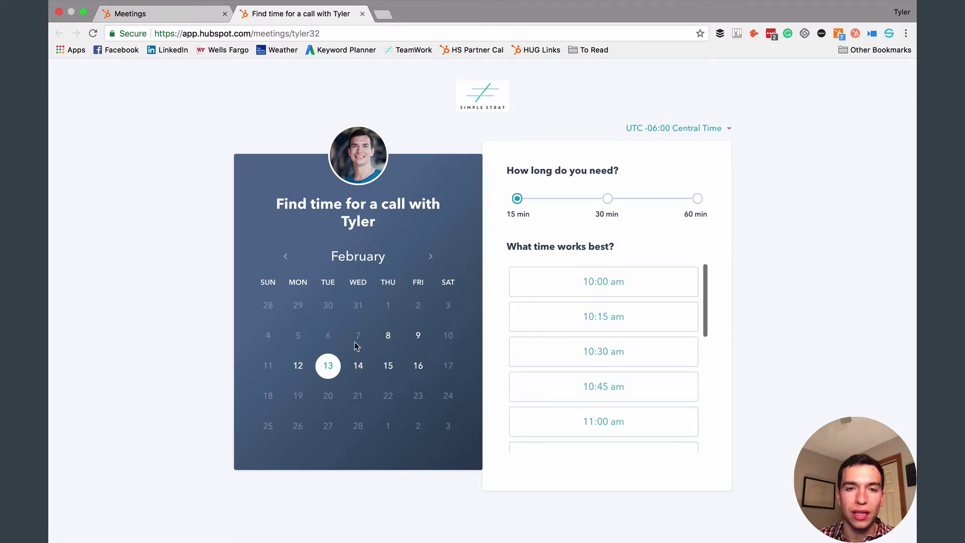
Check available times for February 8, 9 and 16, then settle on February 14.
left_click(390, 338)
left_click(417, 338)
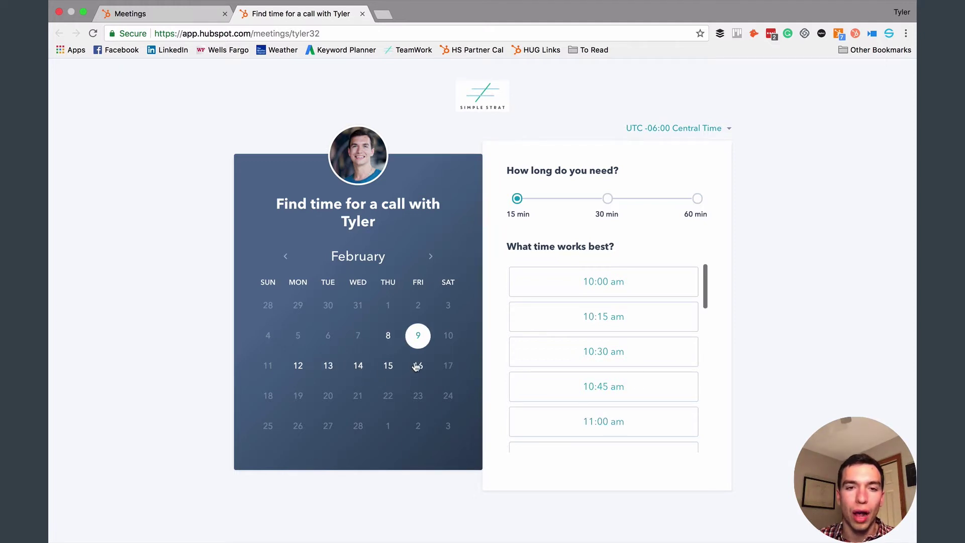
left_click(418, 370)
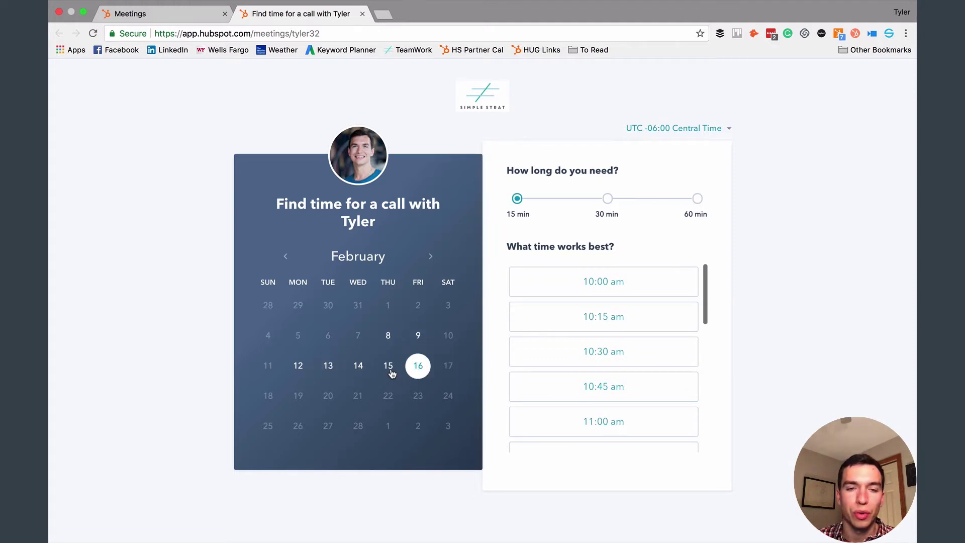
left_click(355, 367)
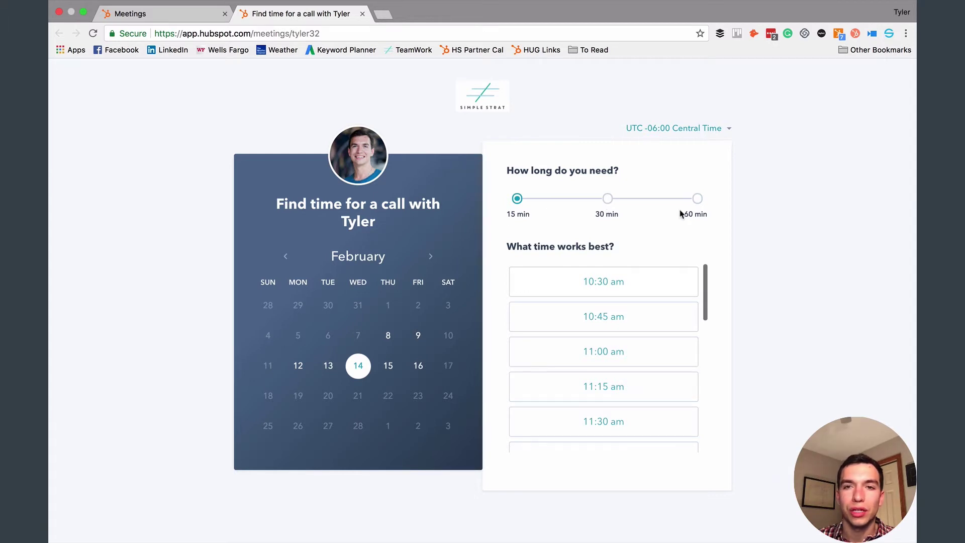
Compare the 30, 60 and 15-minute slot lists, ending on 30-minute slots.
left_click(607, 199)
left_click(696, 199)
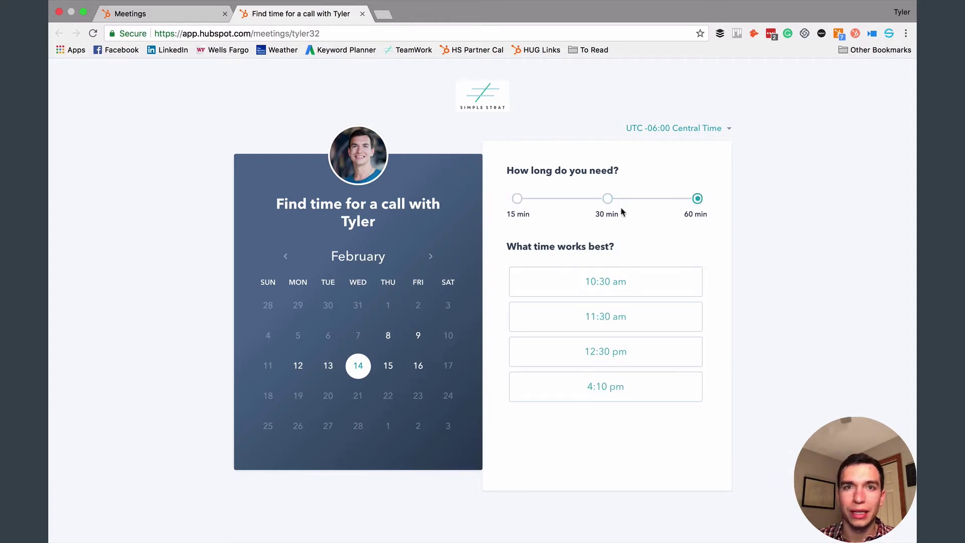
left_click(608, 199)
left_click(517, 199)
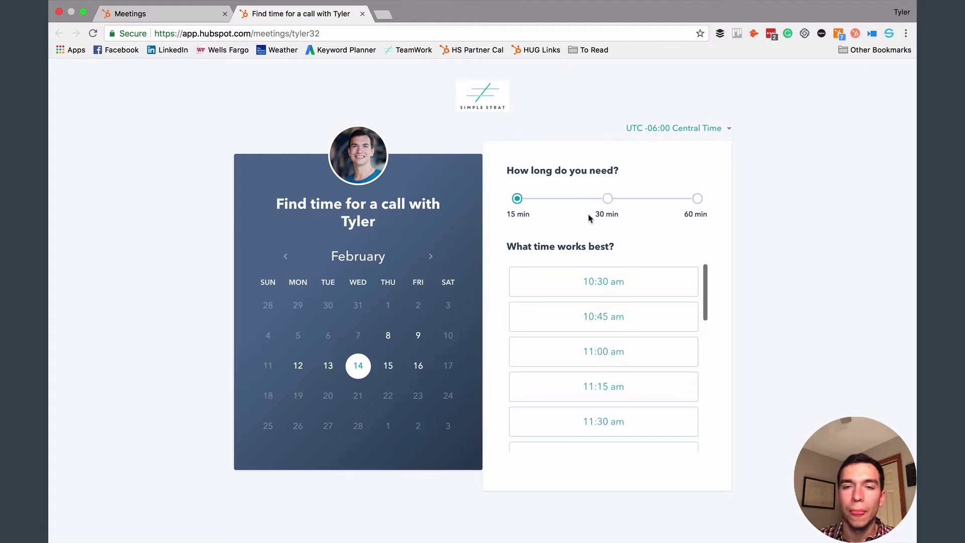
left_click(608, 199)
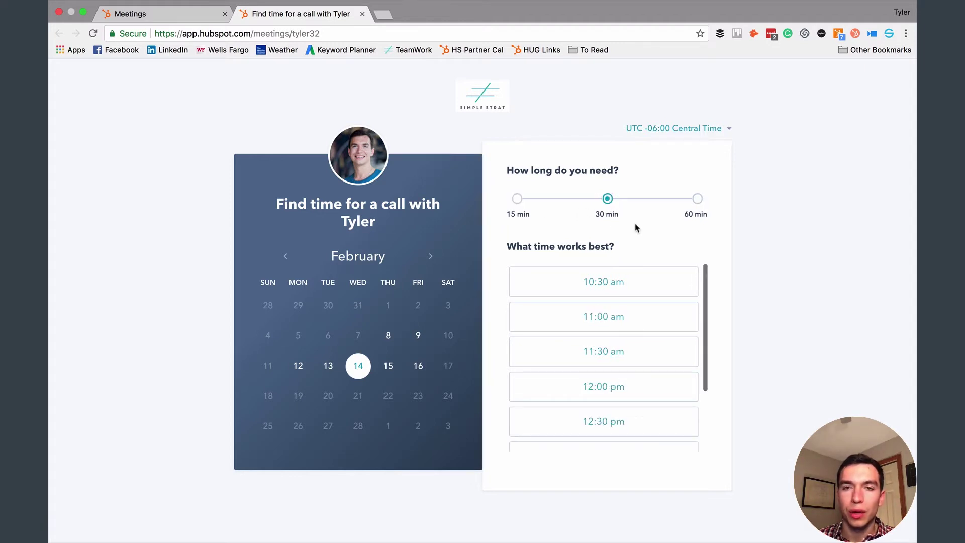
scroll(622, 372, "down", 2)
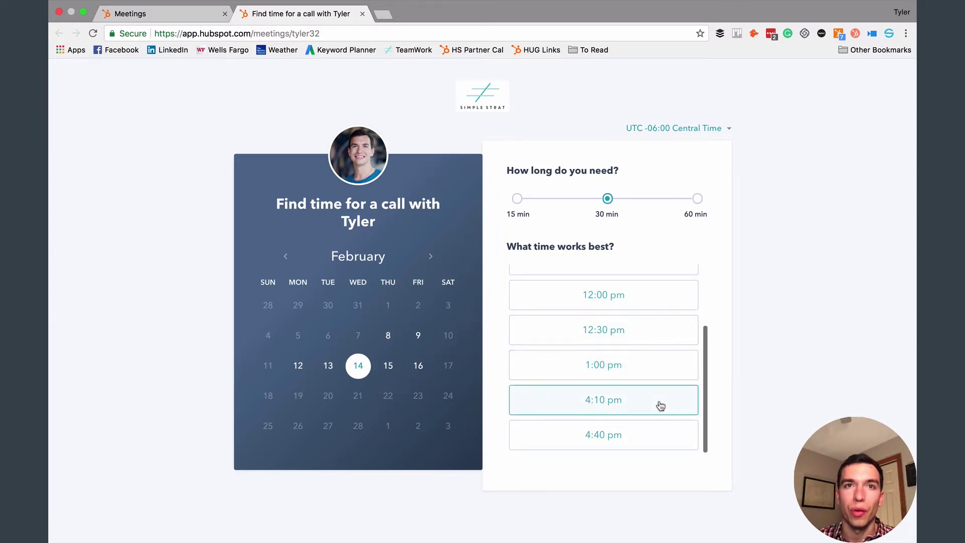
left_click(697, 199)
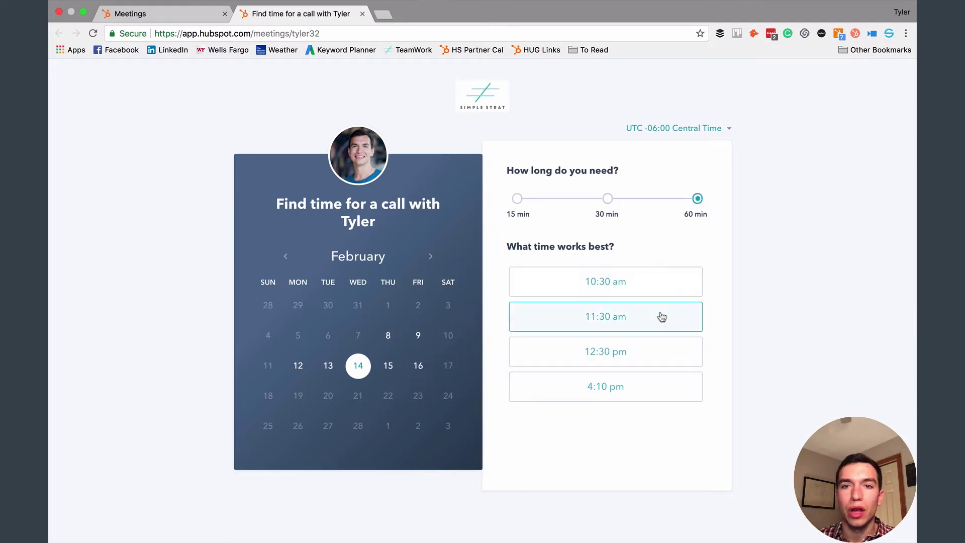
left_click(606, 200)
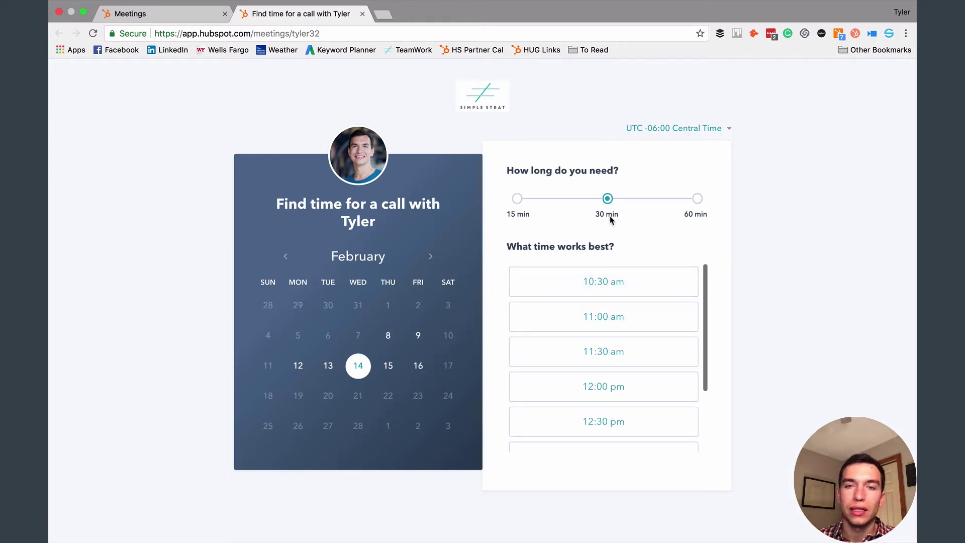
left_click(623, 391)
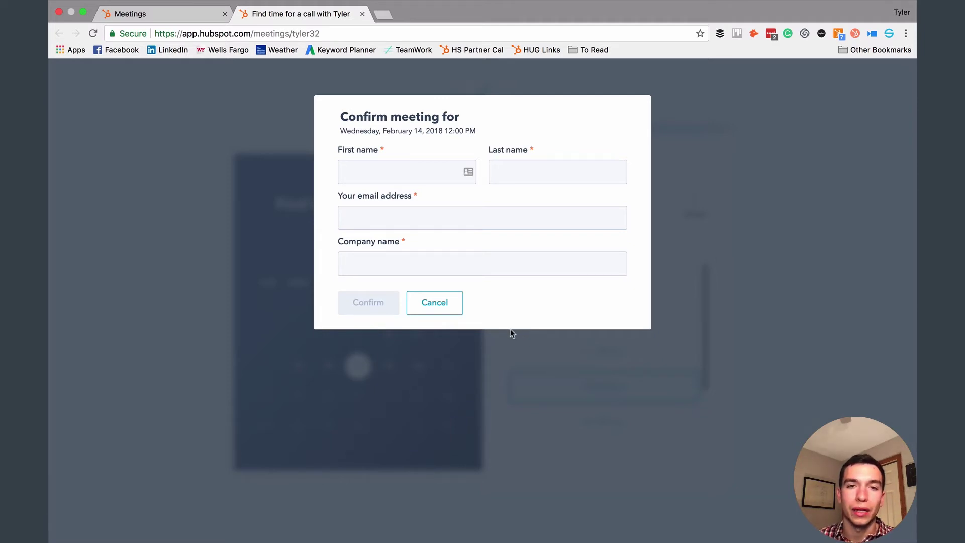
left_click(428, 302)
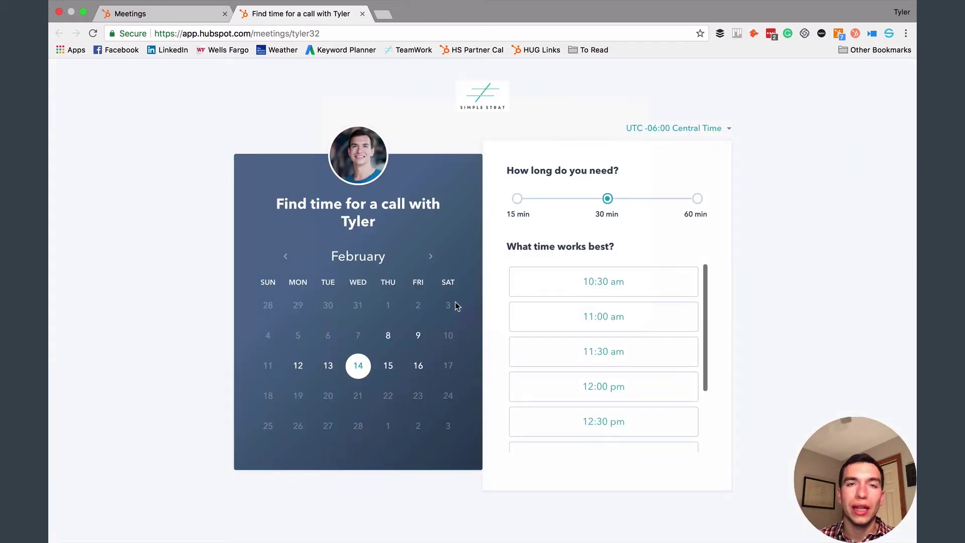
Return to the Sales Dashboard window and go to Sales Tools > Meetings.
key("ctrl+Right")
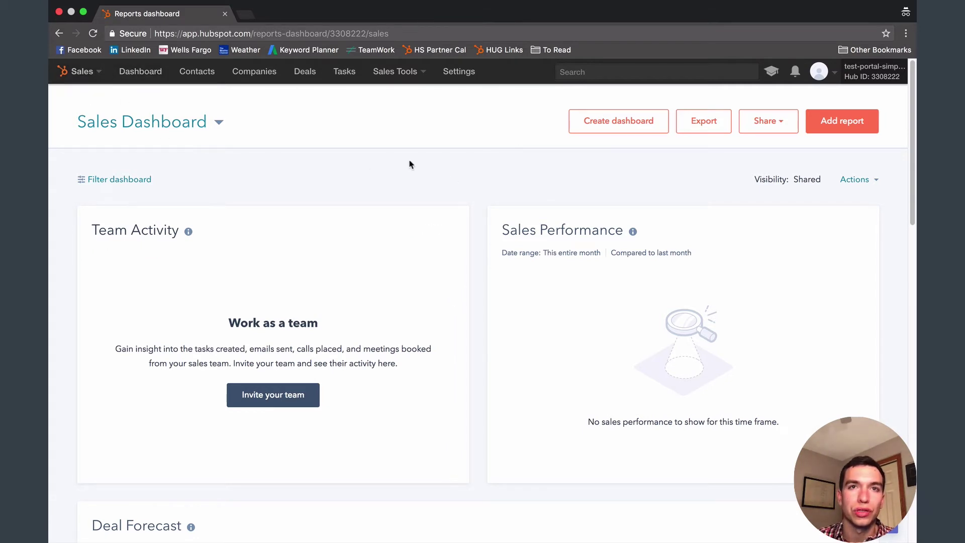
left_click(81, 76)
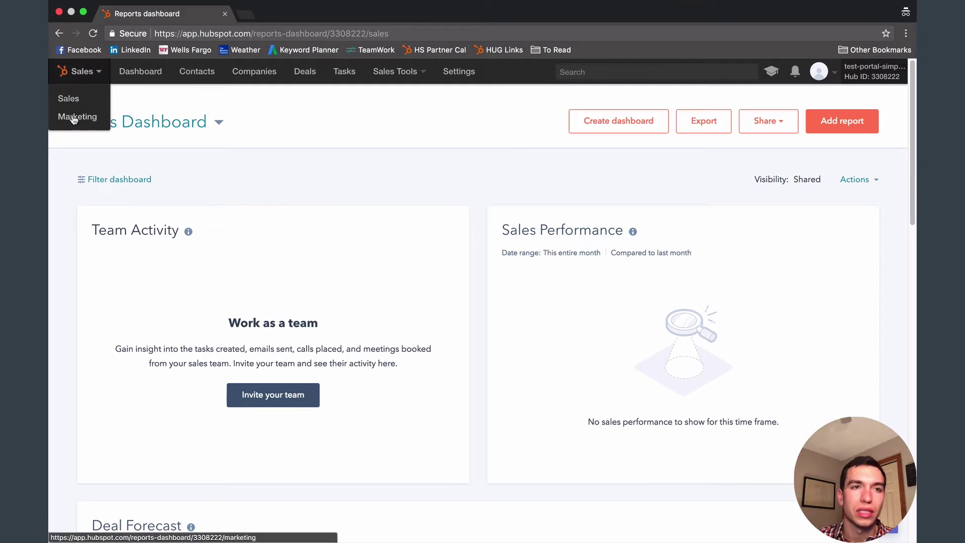
left_click(71, 98)
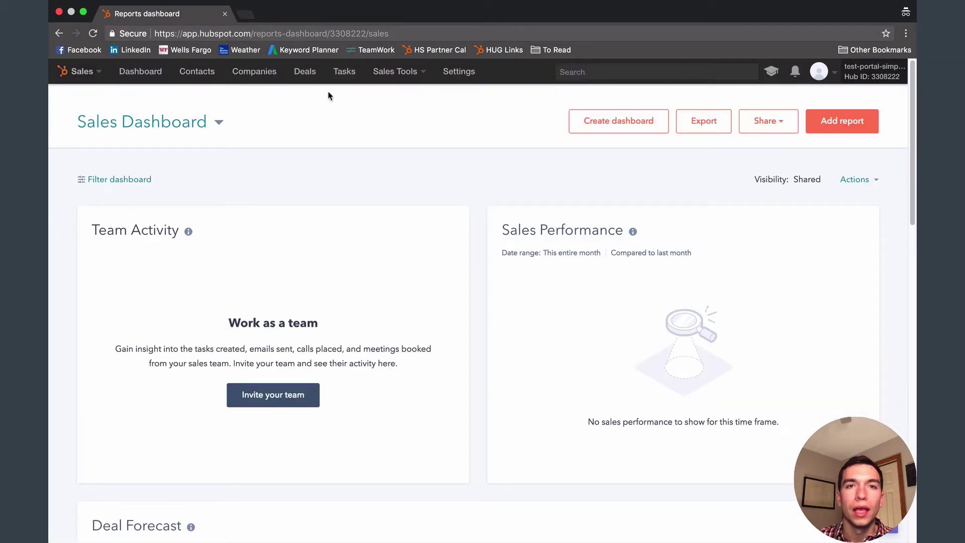
left_click(413, 82)
left_click(395, 209)
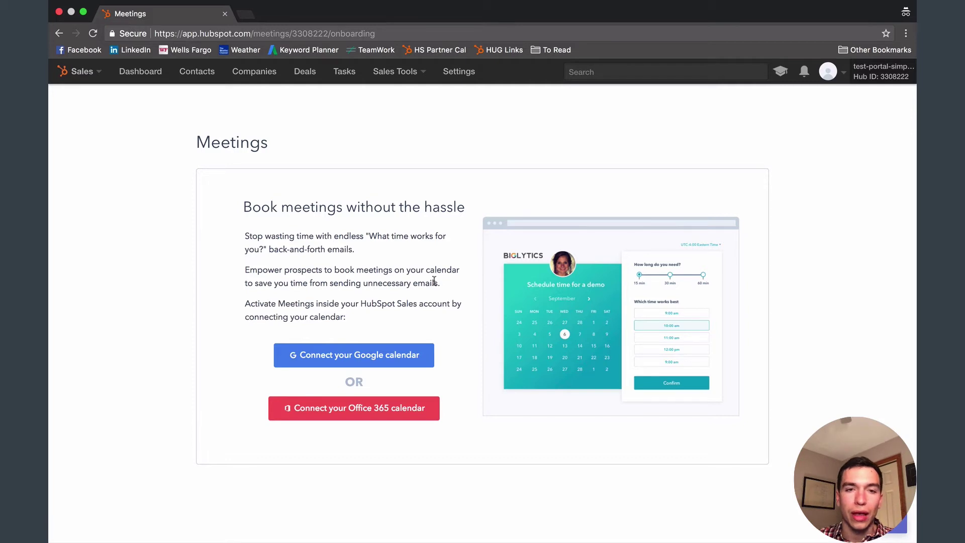
Choose to connect a Google calendar and accept the terms to continue to Google.
left_click(400, 356)
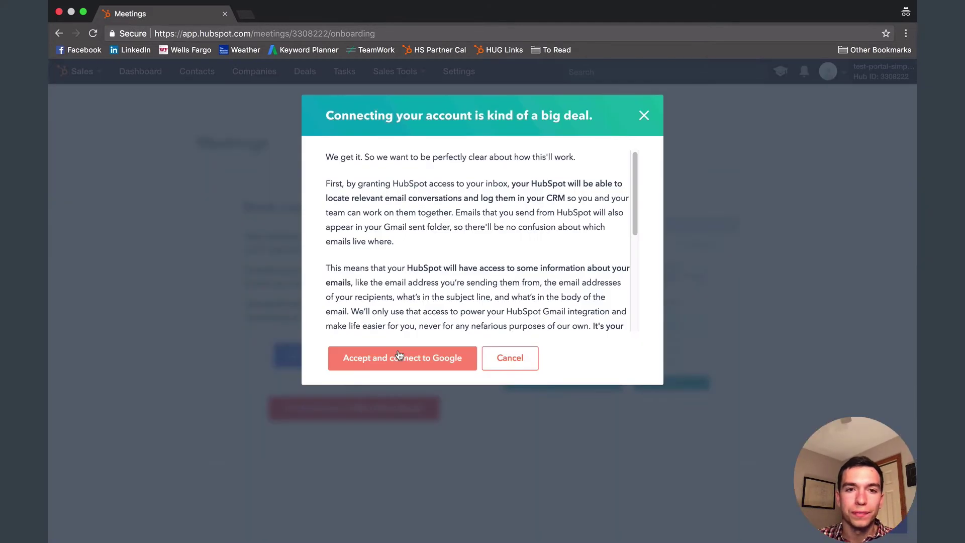
left_click(419, 354)
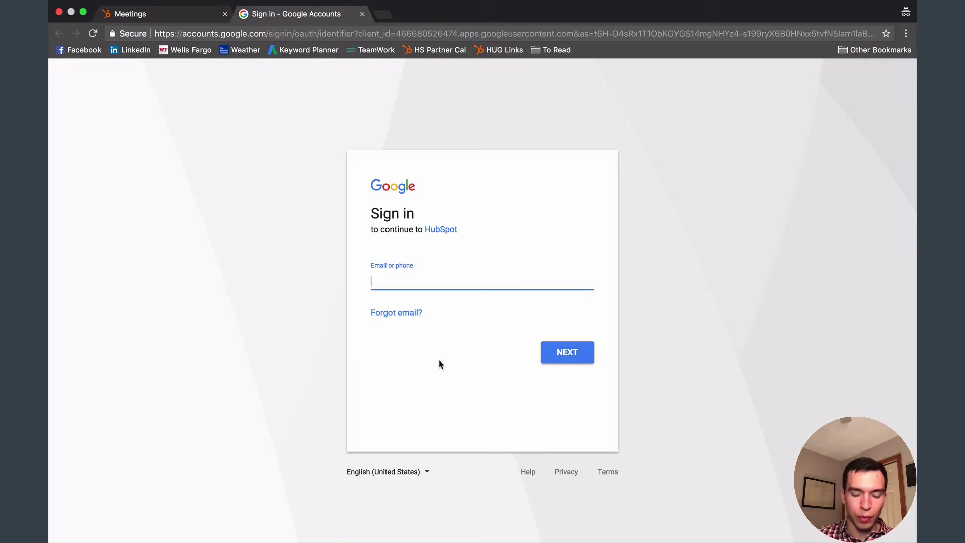
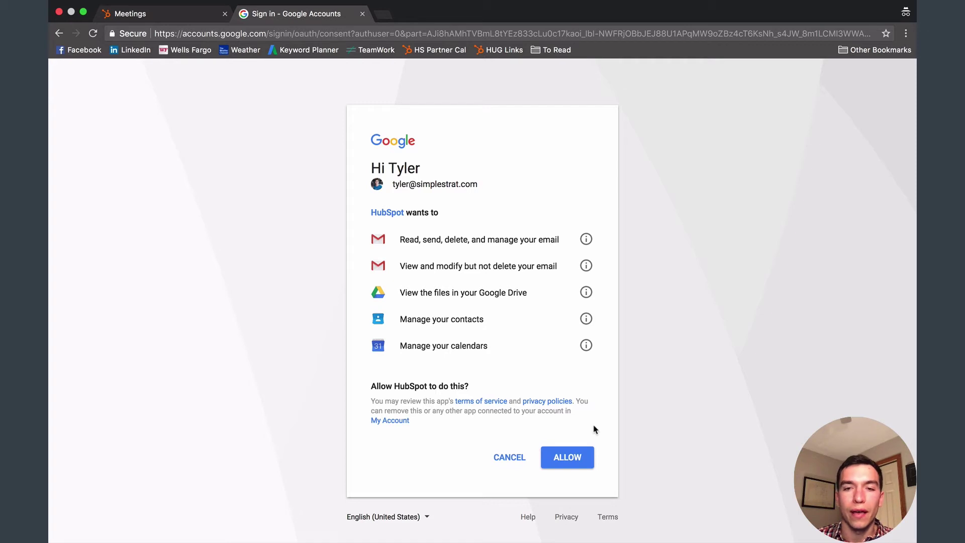
Enter the Google account email and allow HubSpot access to email, contacts, Drive and calendars.
left_click(564, 463)
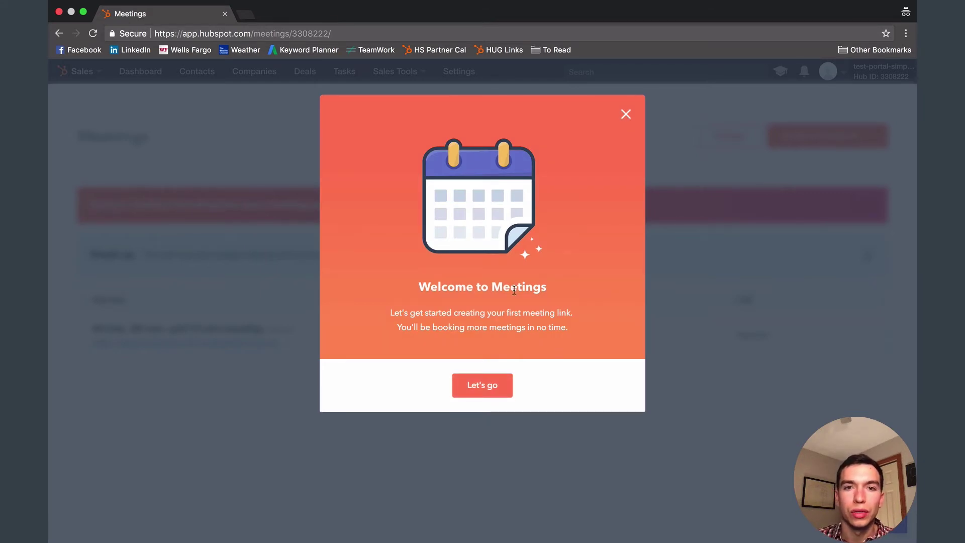
Accept the Welcome to Meetings prompt to open Meetings Setup at the availability step.
left_click(492, 392)
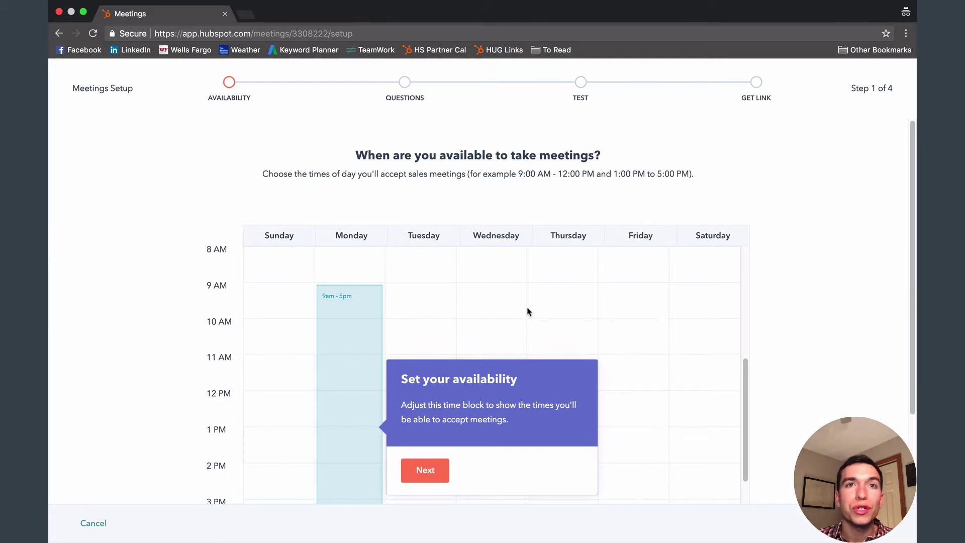
Copy Monday's 9am–5pm availability to Tuesday through Friday.
scroll(520, 309, "down", 3)
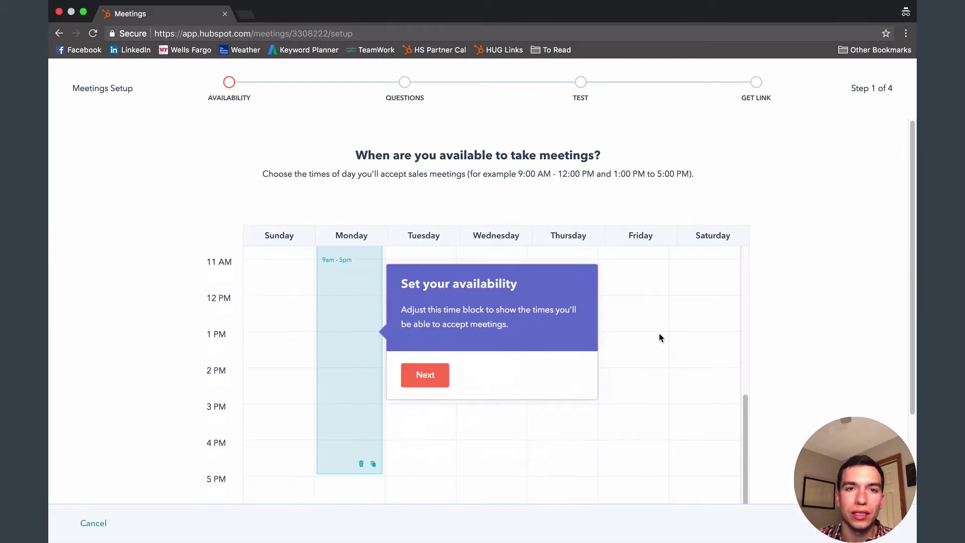
scroll(822, 324, "down", 3)
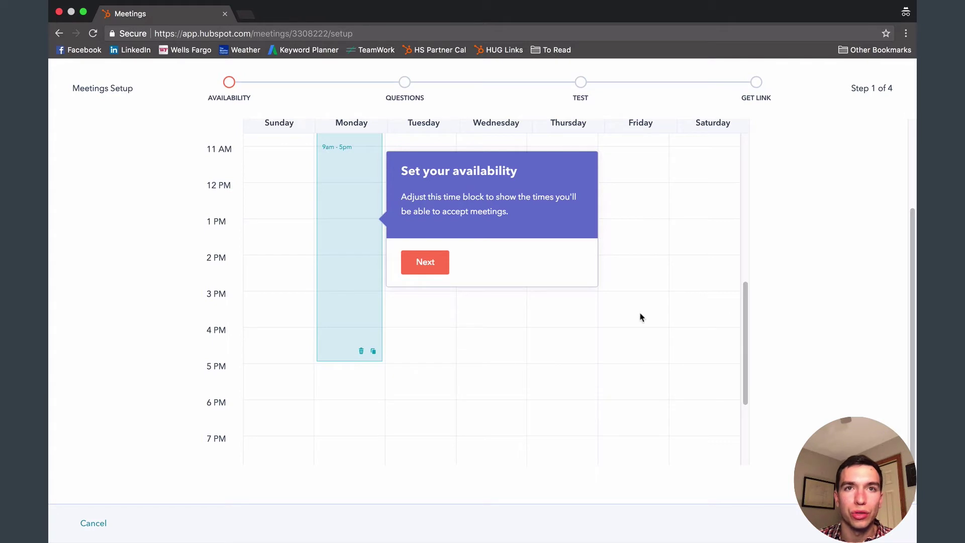
scroll(646, 316, "up", 1)
scroll(647, 316, "up", 2)
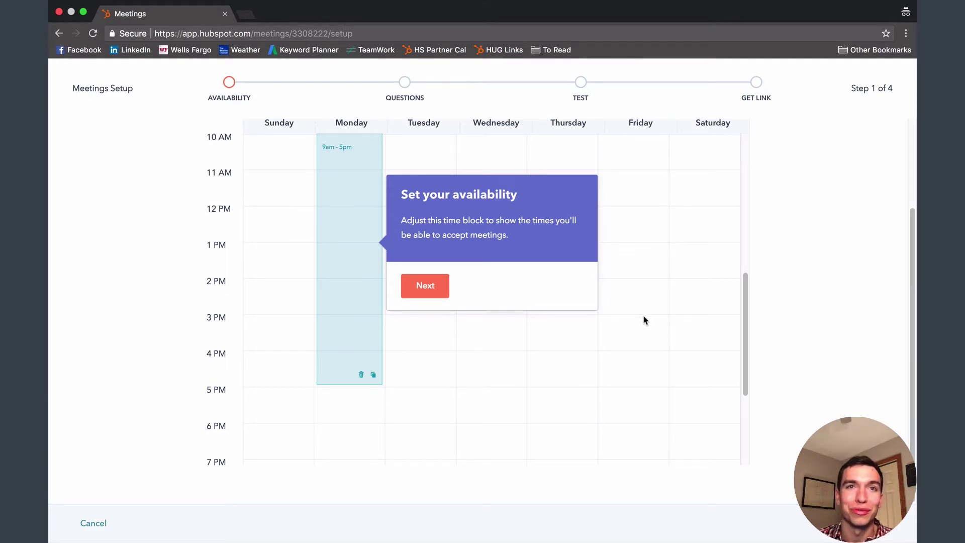
scroll(400, 337, "up", 1)
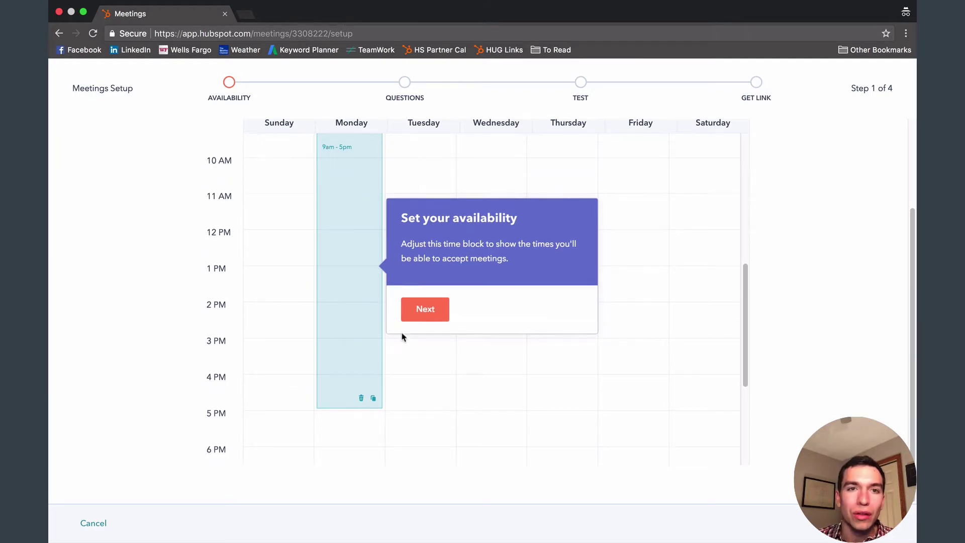
scroll(368, 319, "up", 4)
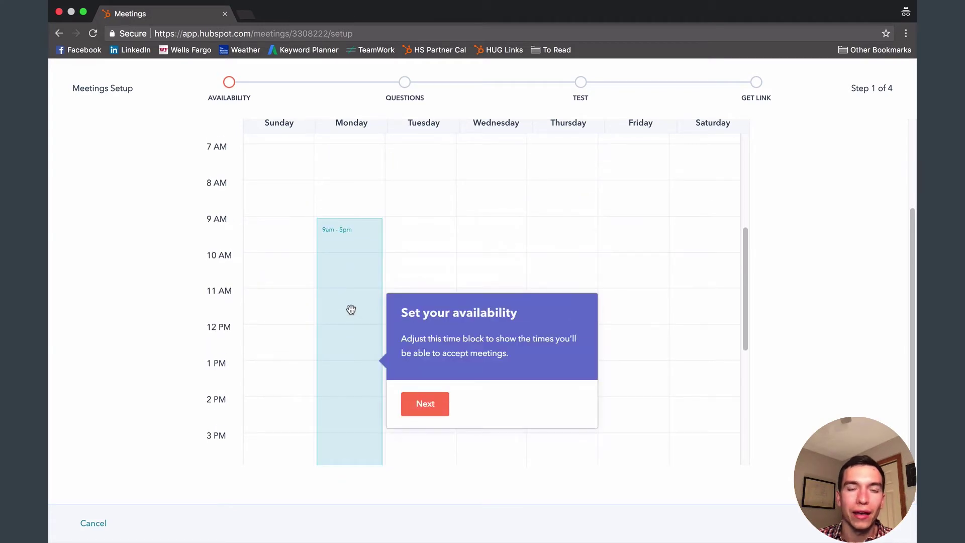
scroll(351, 309, "down", 3)
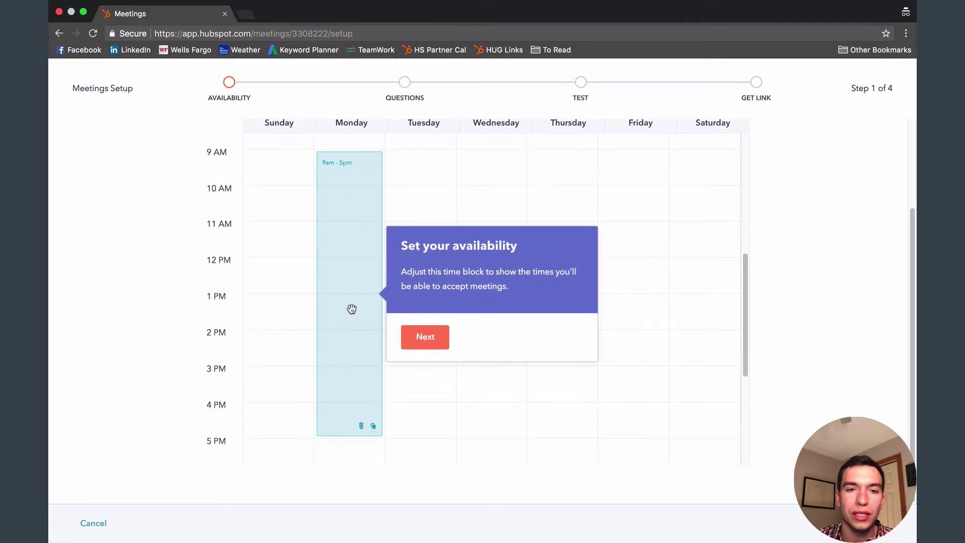
left_click(373, 426)
left_click(409, 309)
left_click(408, 332)
left_click(410, 367)
left_click(409, 380)
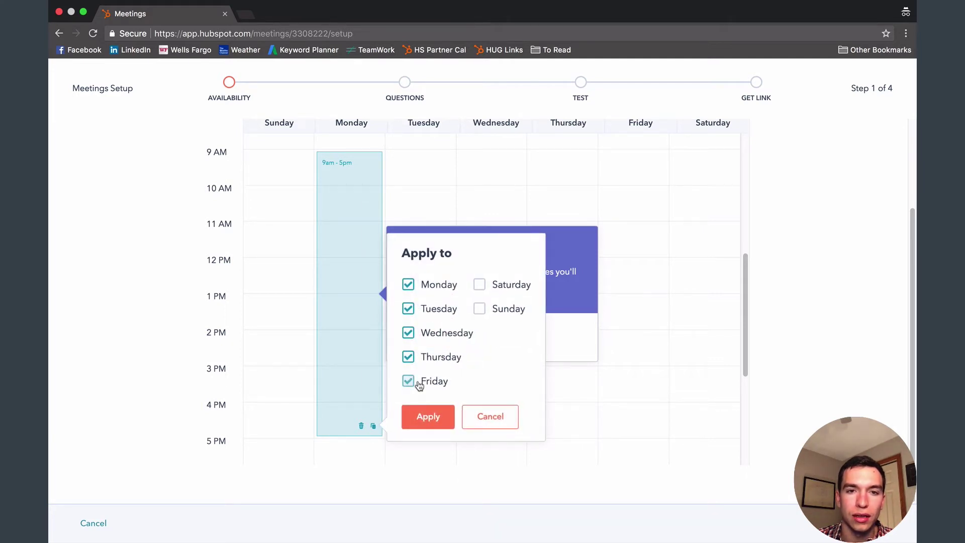
left_click(442, 421)
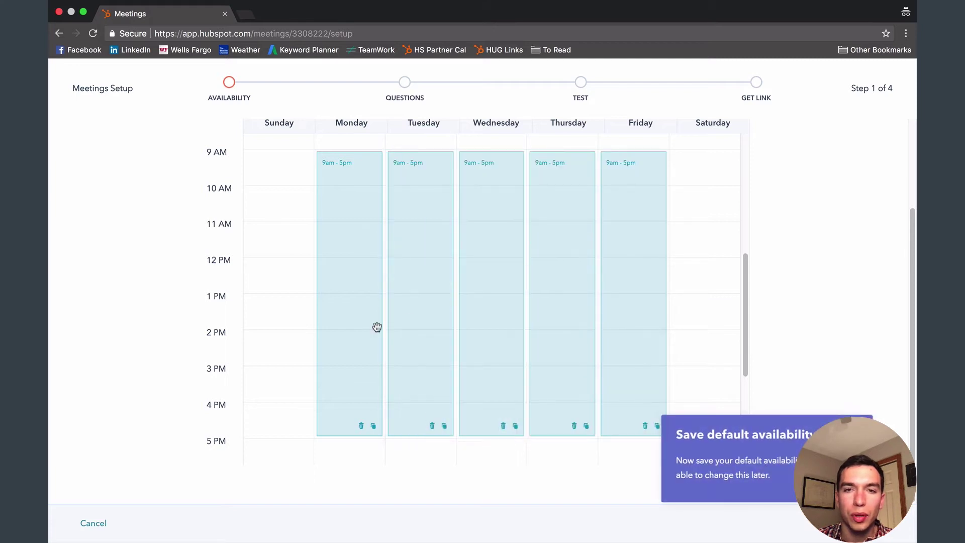
Add test blocks on Wednesday and Thursday mornings, then delete both.
scroll(503, 366, "up", 3)
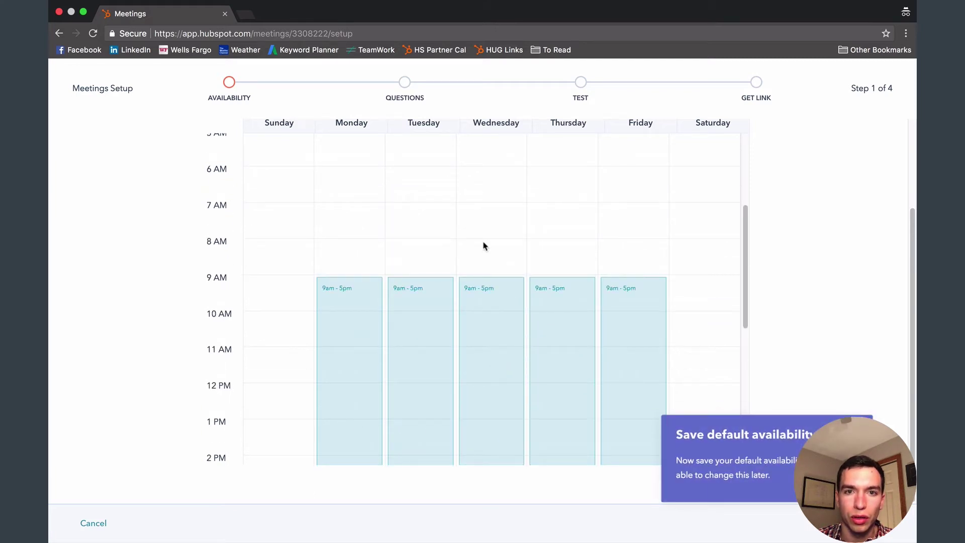
left_click(482, 223)
left_click(553, 213)
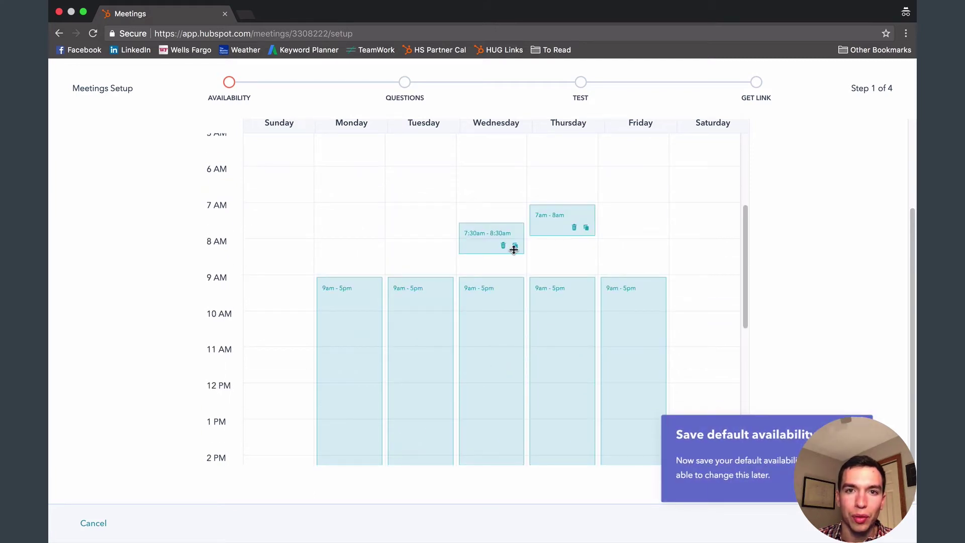
left_click(503, 245)
left_click(573, 227)
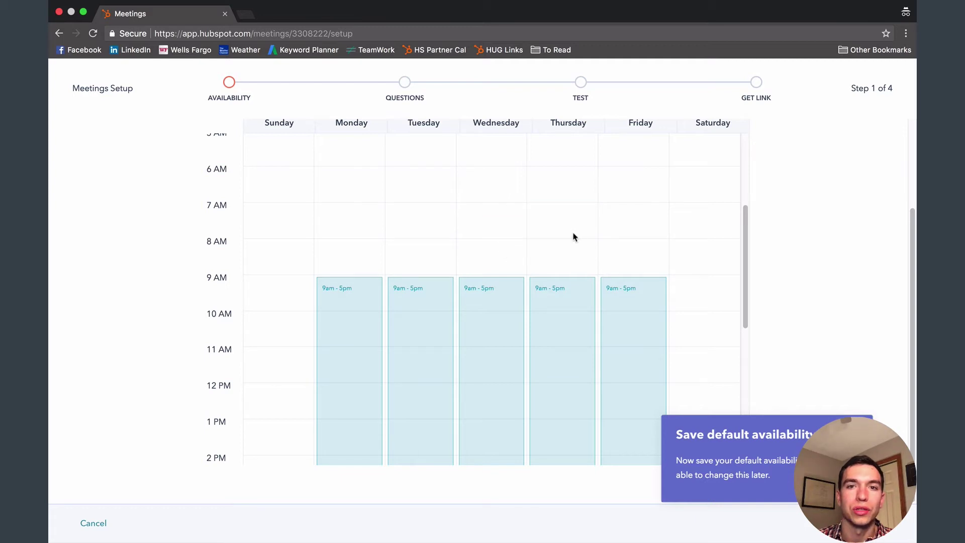
Save the weekday availability to continue to Form Questions.
scroll(492, 256, "down", 3)
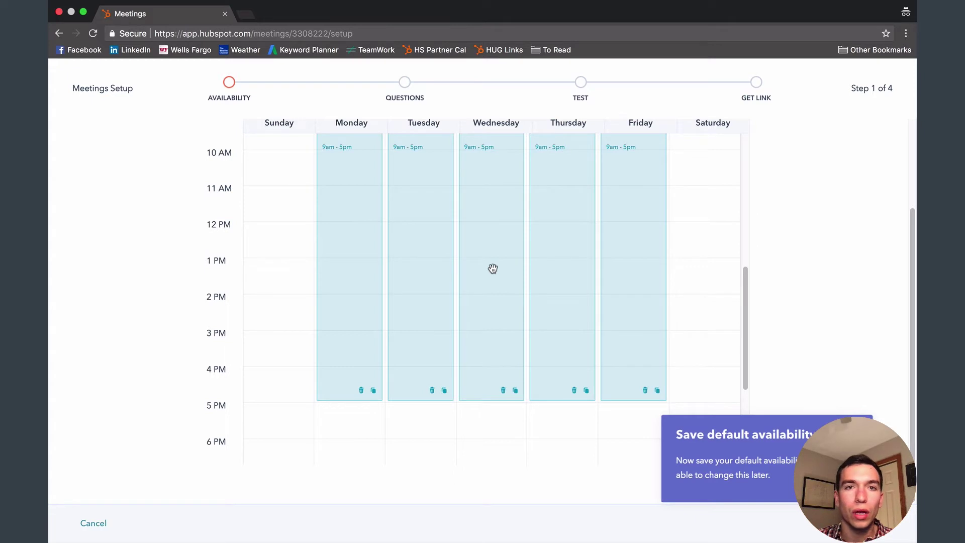
scroll(492, 268, "up", 1)
scroll(493, 272, "up", 2)
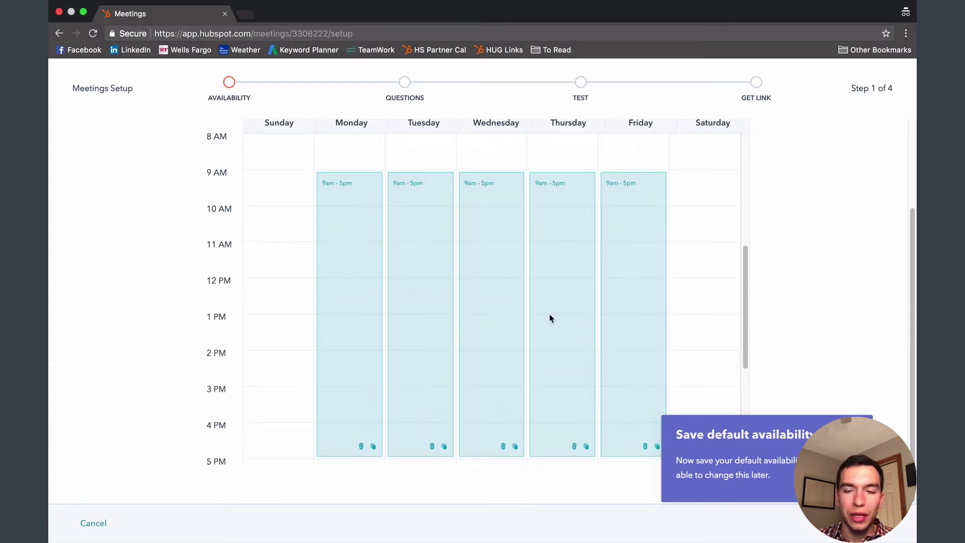
left_click(862, 523)
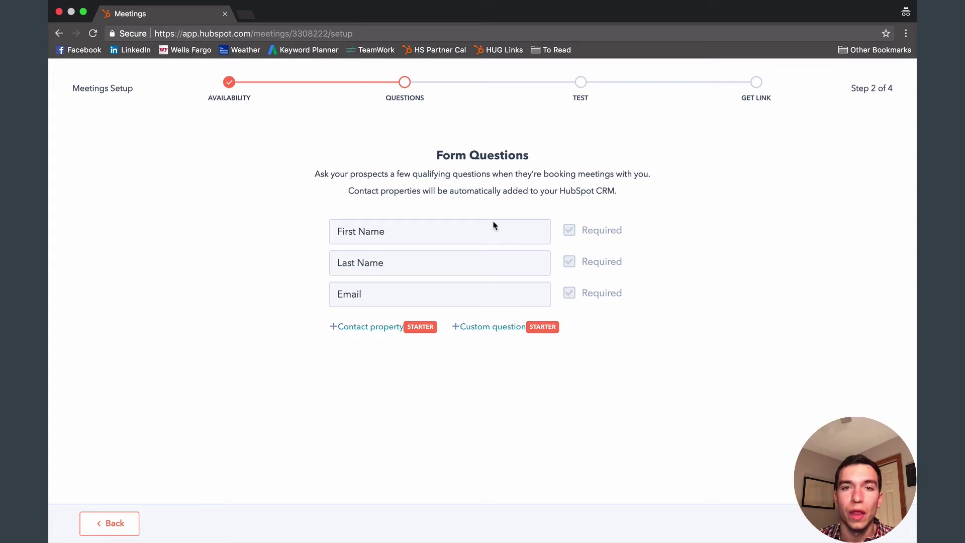
Keep the default First Name, Last Name and Email questions and continue to the test step.
left_click(854, 523)
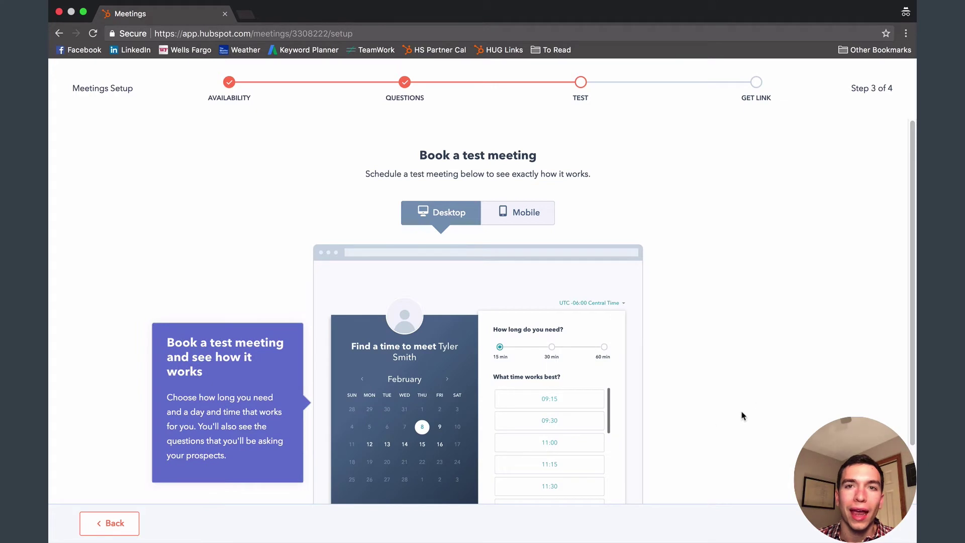
Preview the booking page in Mobile view and pick a day in the preview.
scroll(675, 402, "down", 3)
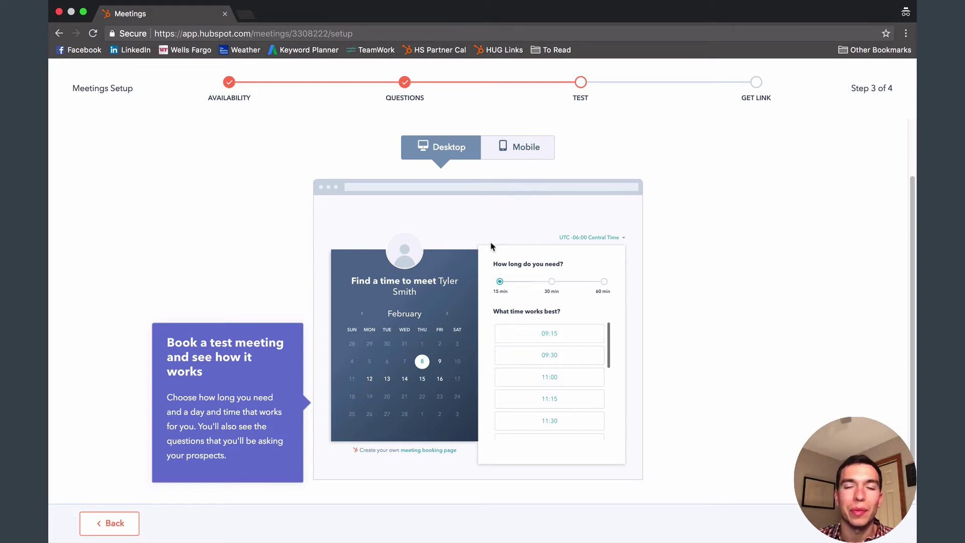
left_click(526, 154)
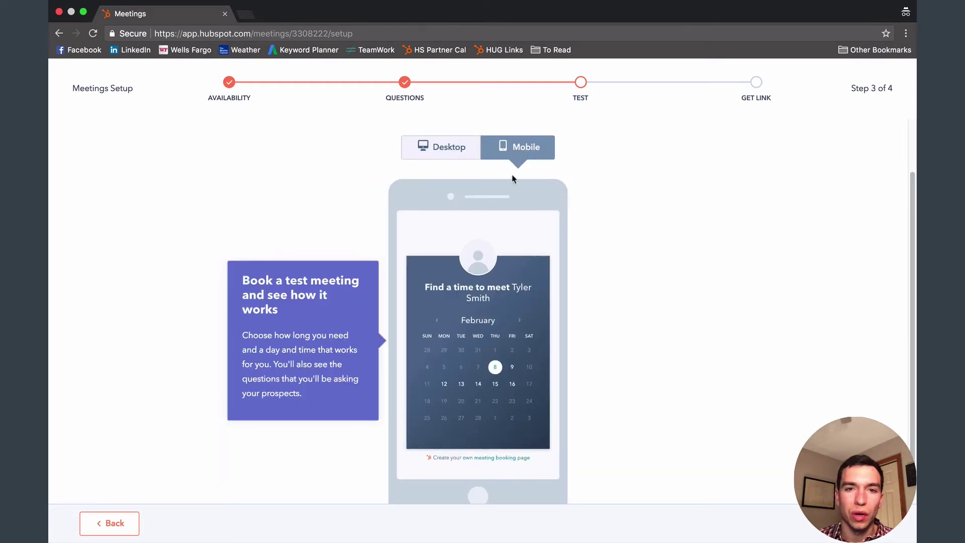
scroll(509, 295, "down", 2)
scroll(618, 310, "up", 1)
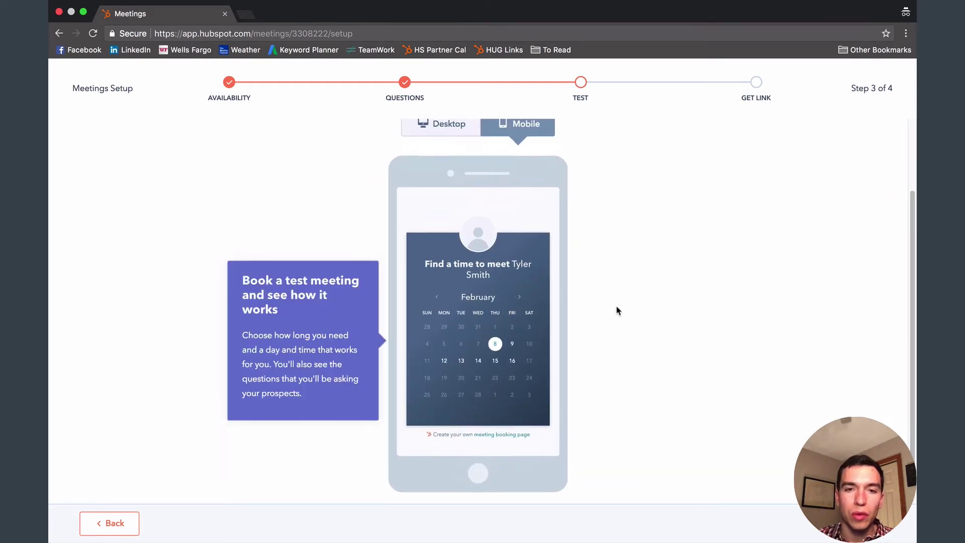
scroll(618, 311, "up", 1)
left_click(513, 387)
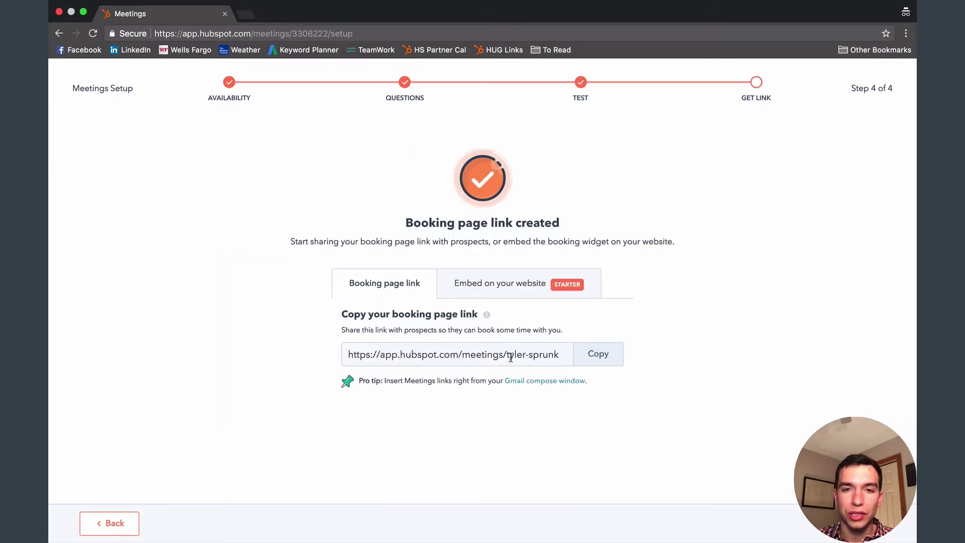
Select the booking page link, dismiss the upgrade offer, and finish with Done.
left_click(353, 356)
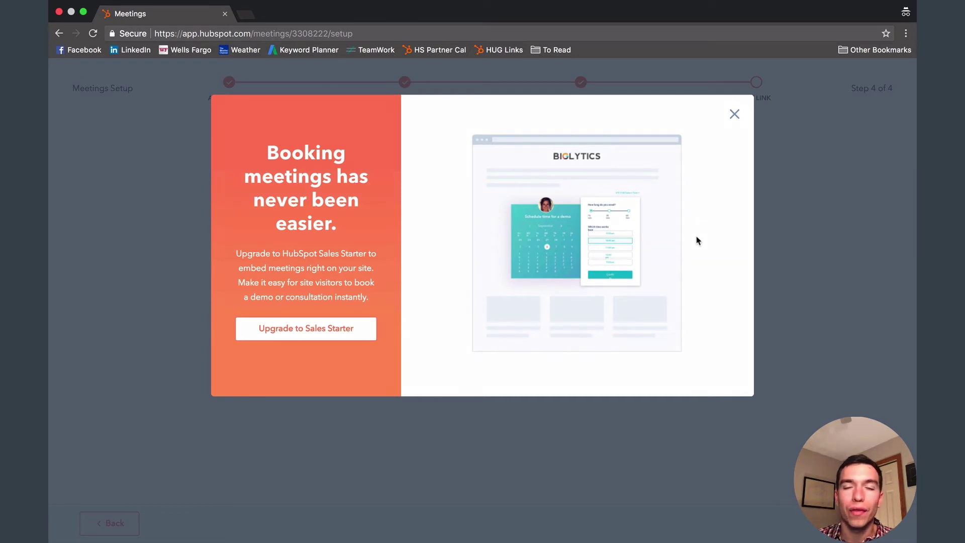
left_click(733, 116)
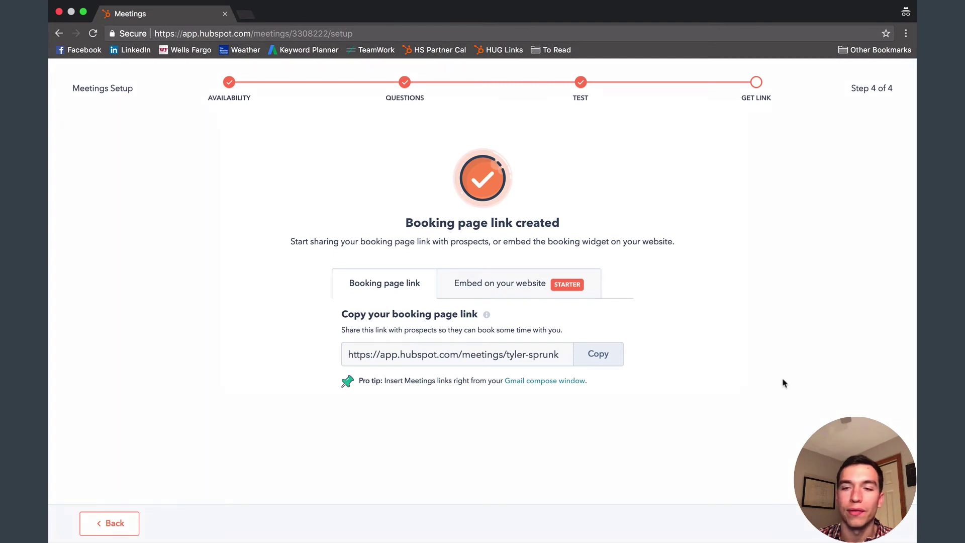
left_click(864, 522)
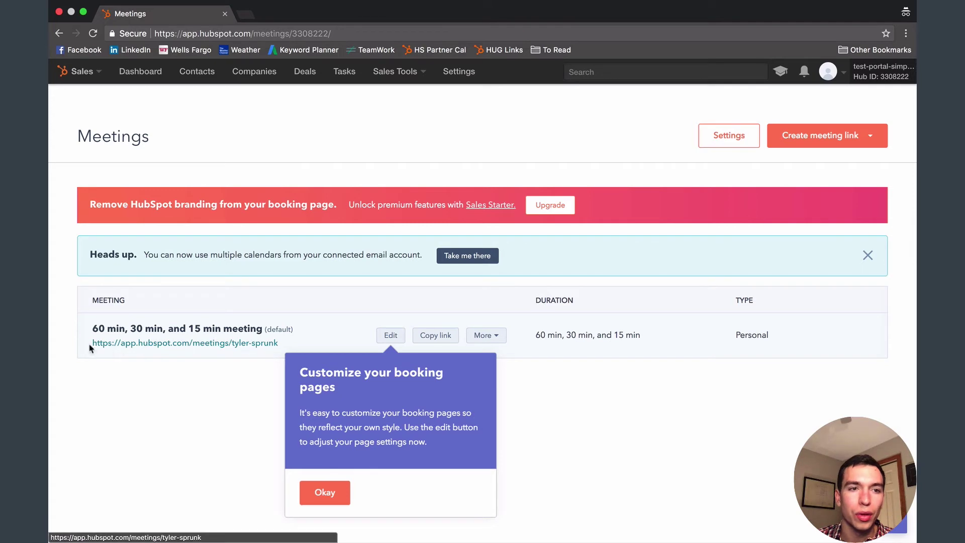
Edit the 60/30/15 min meeting link, briefly checking a live booking page in another window.
left_click(390, 335)
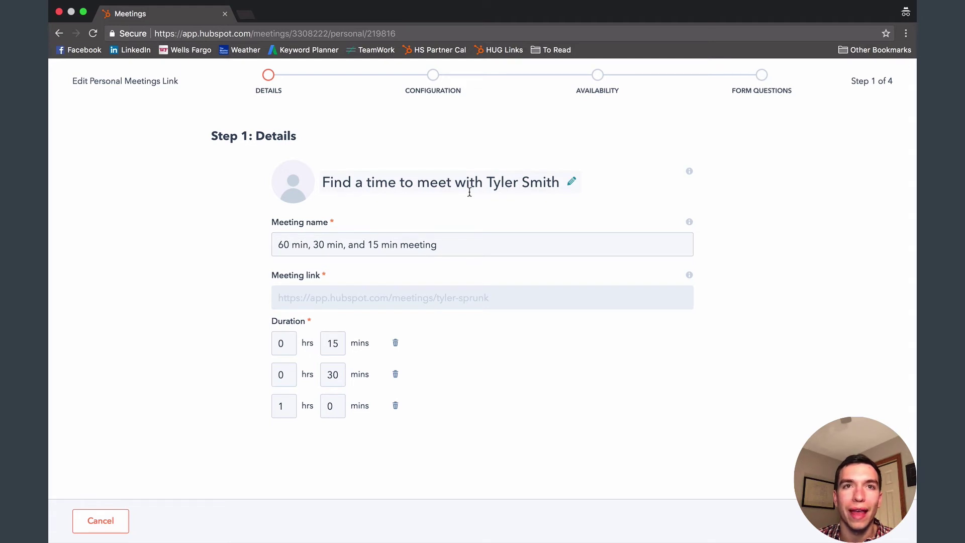
key("ctrl+Left")
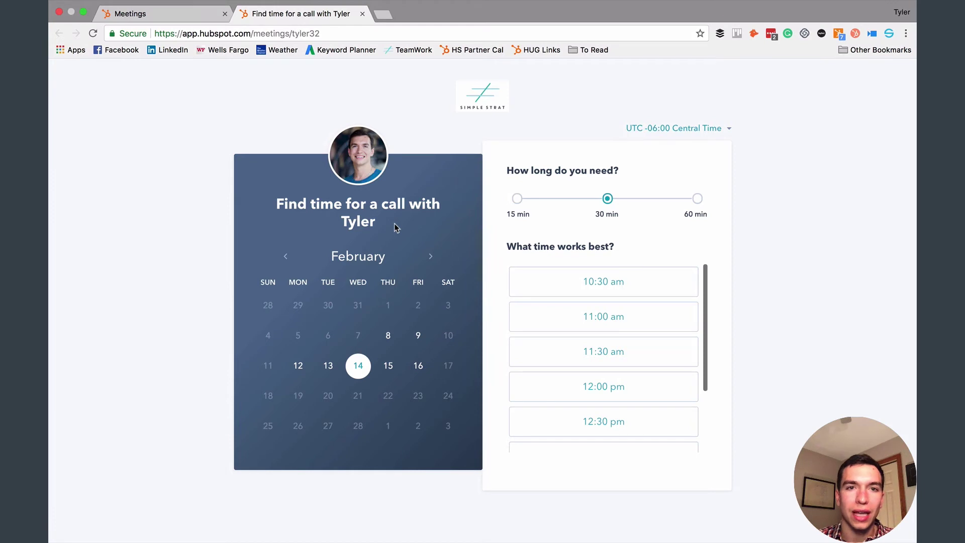
key("ctrl+Right")
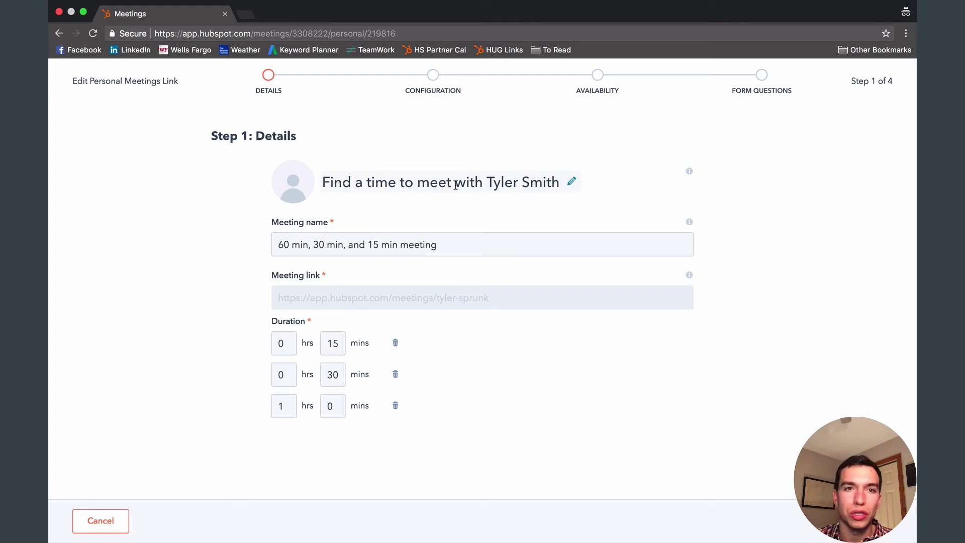
Review the meeting name and leave it as '60 min and 30 min meeting'.
left_click_drag(450, 247, 275, 247)
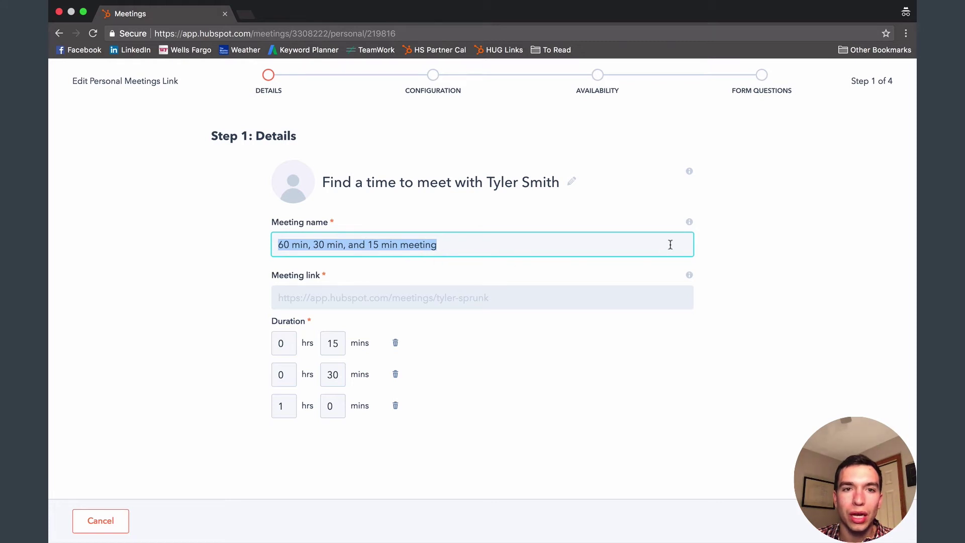
mouse_move(690, 223)
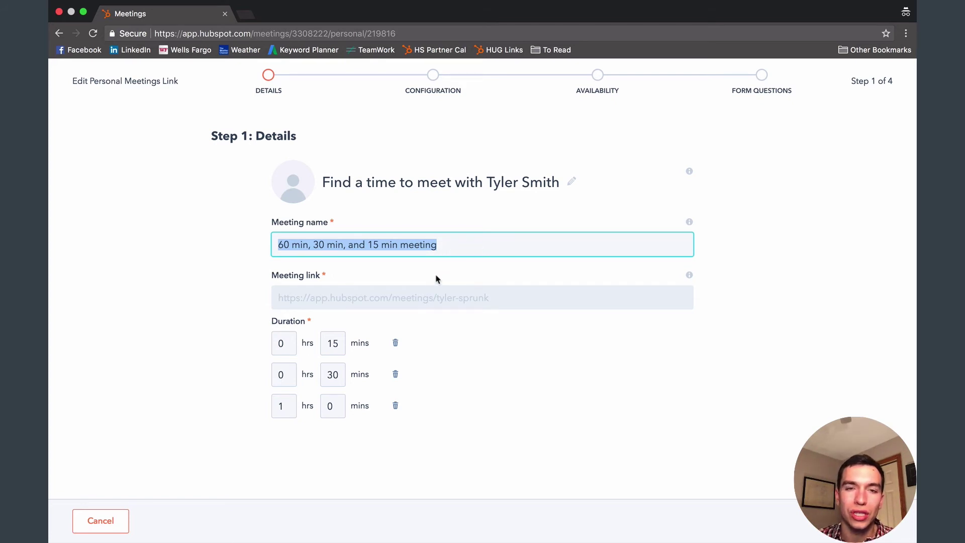
left_click(417, 280)
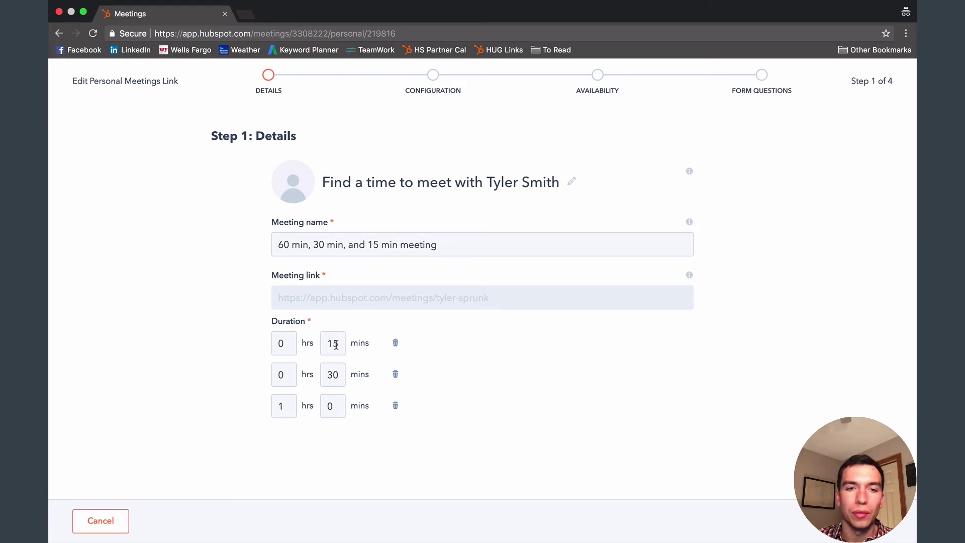
Remove the 30 and 15 minute durations, add a new 30-minute duration, and continue to Configuration.
left_click(395, 375)
left_click(395, 344)
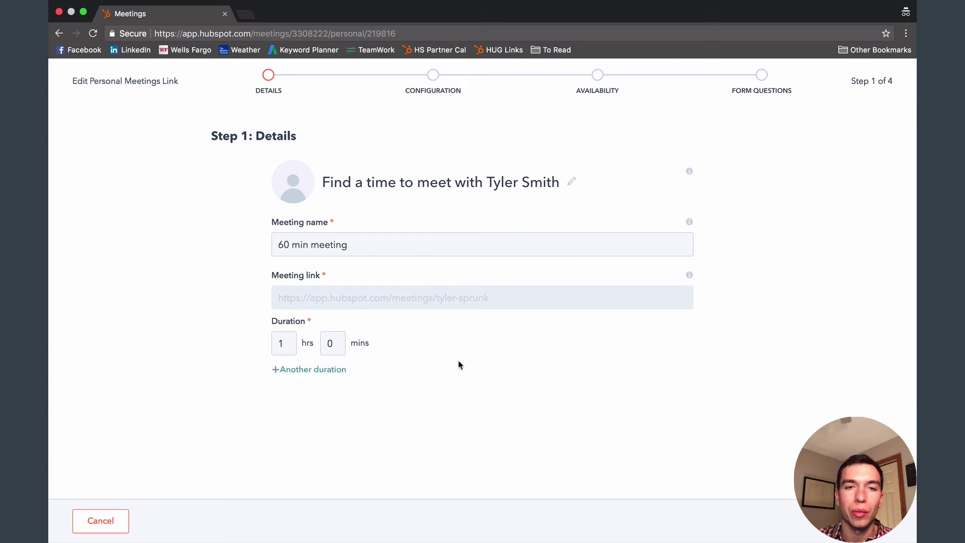
left_click(323, 373)
left_click(336, 379)
type("30")
key("Tab")
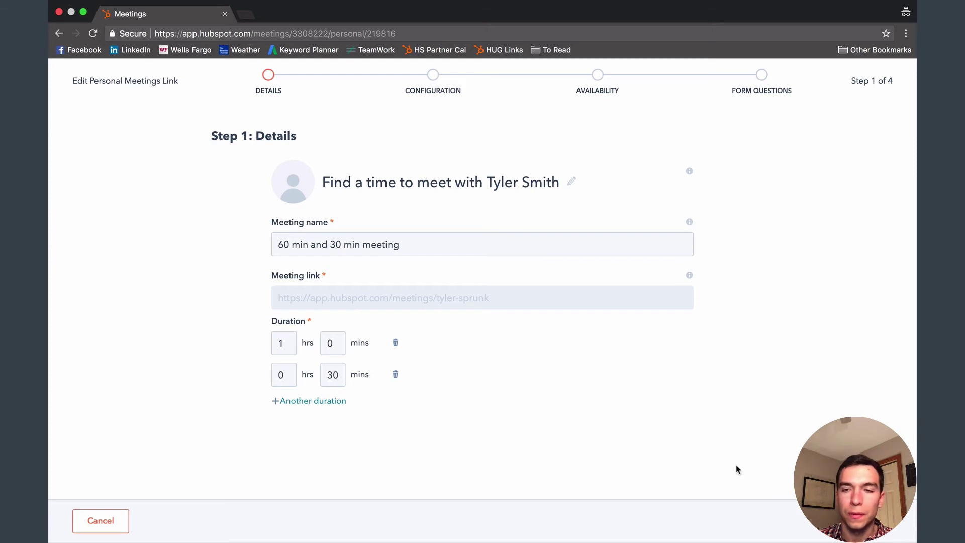
left_click(873, 521)
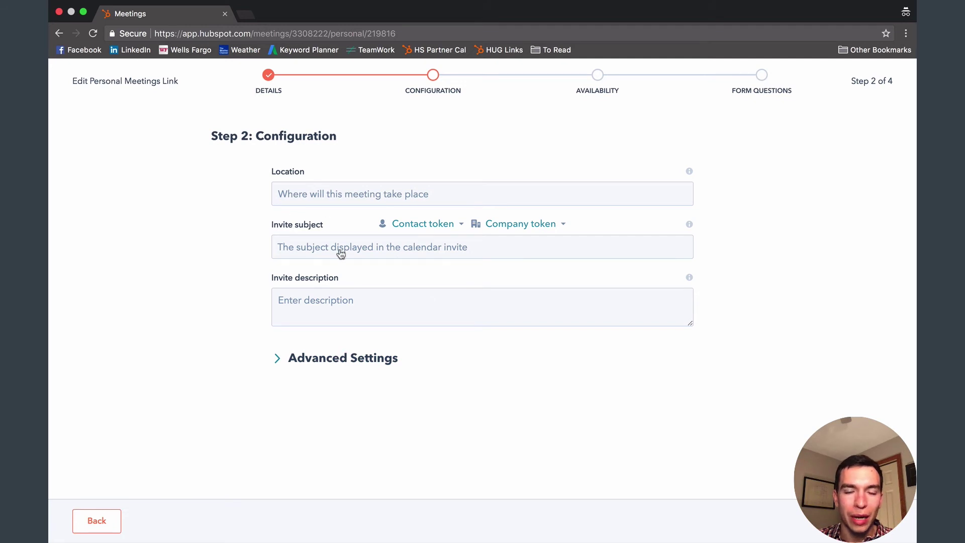
left_click(335, 195)
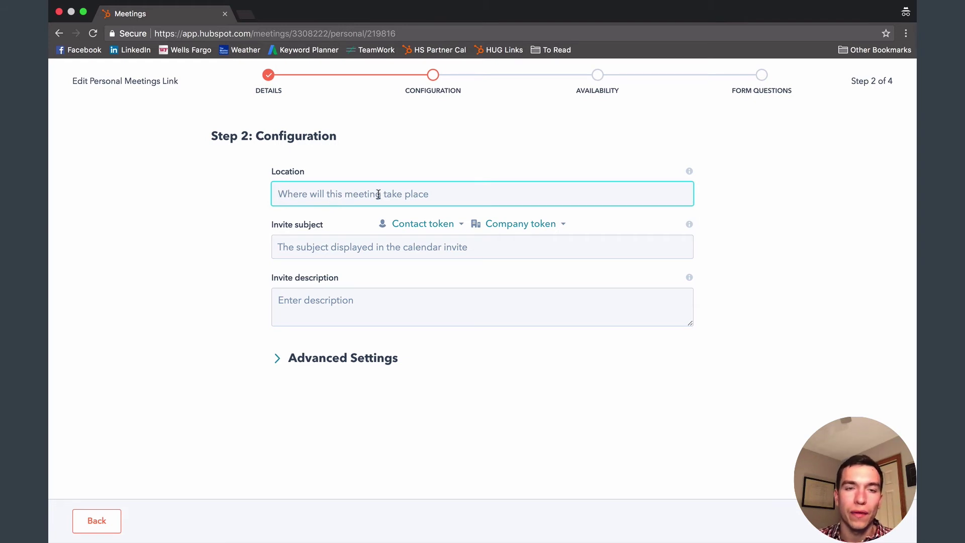
left_click(352, 247)
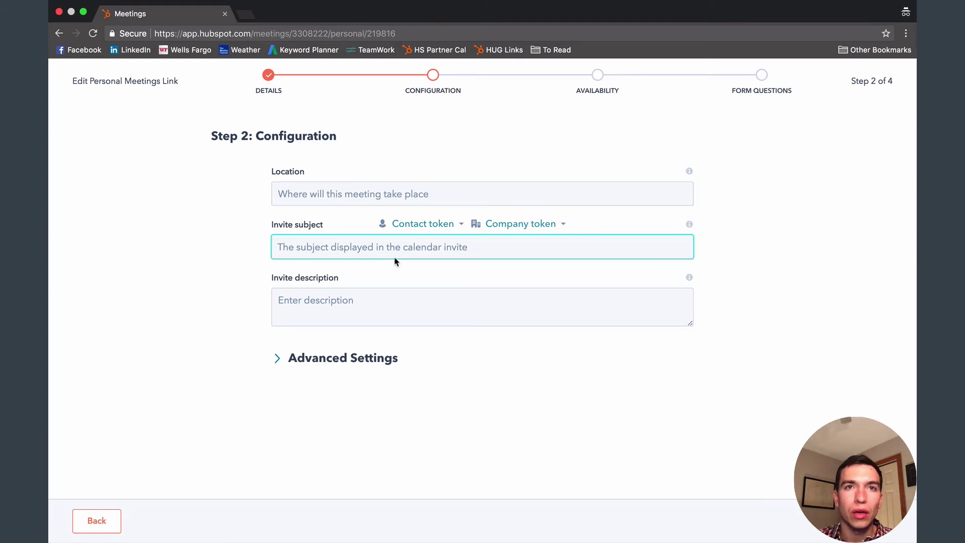
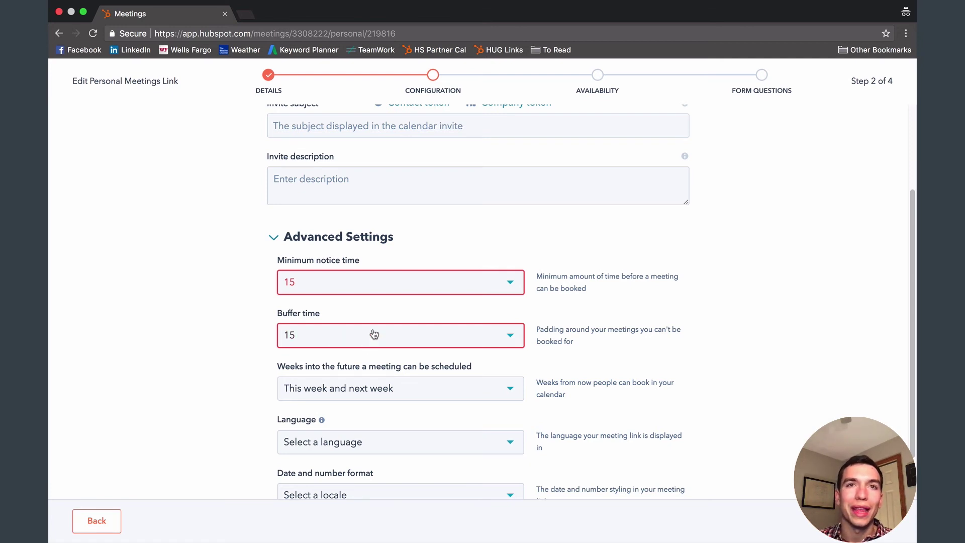
Check the how-far-ahead booking window choices, leaving the weeks value unchanged.
scroll(433, 347, "down", 2)
scroll(433, 356, "down", 2)
left_click(421, 340)
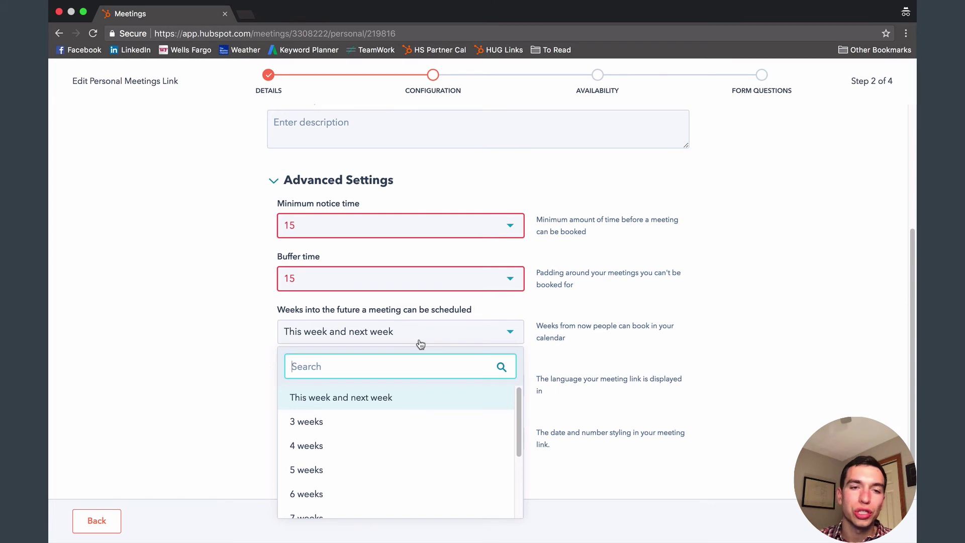
scroll(445, 420, "down", 3)
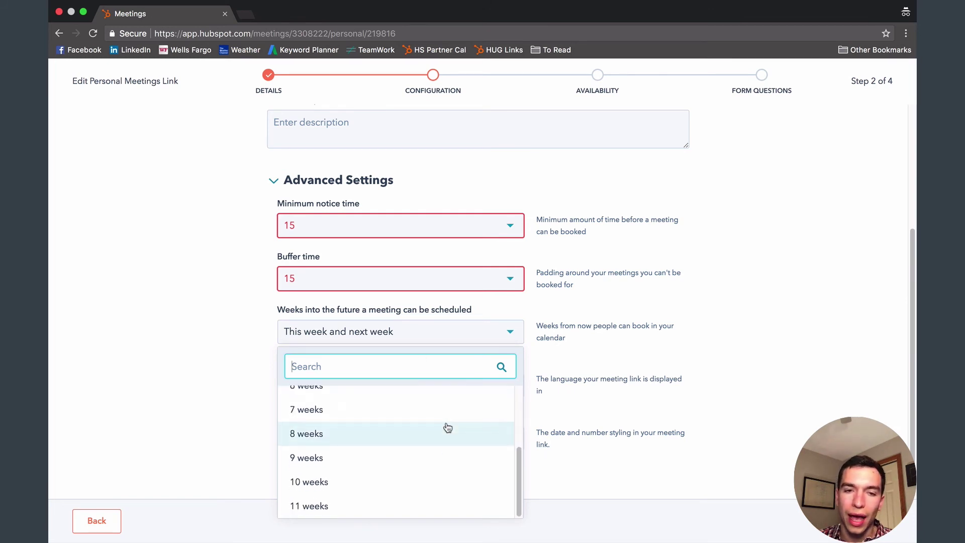
left_click(749, 363)
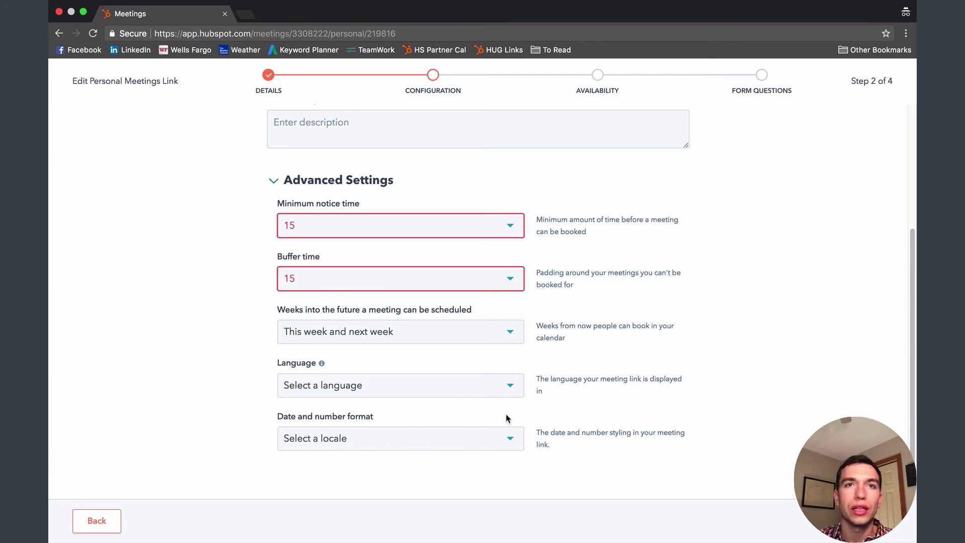
Review the advanced availability settings, then continue past Form Questions and save the meeting link.
scroll(405, 409, "up", 5)
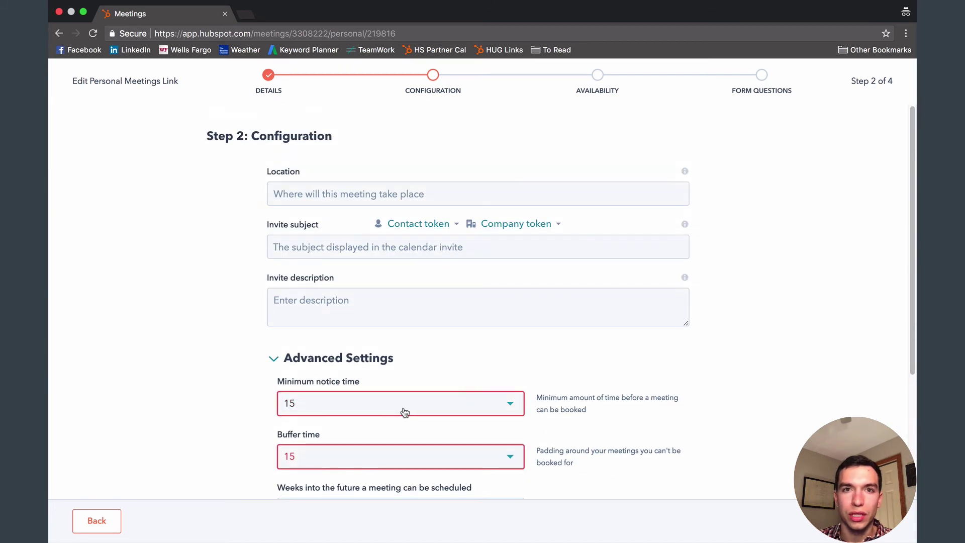
left_click(375, 362)
left_click(377, 360)
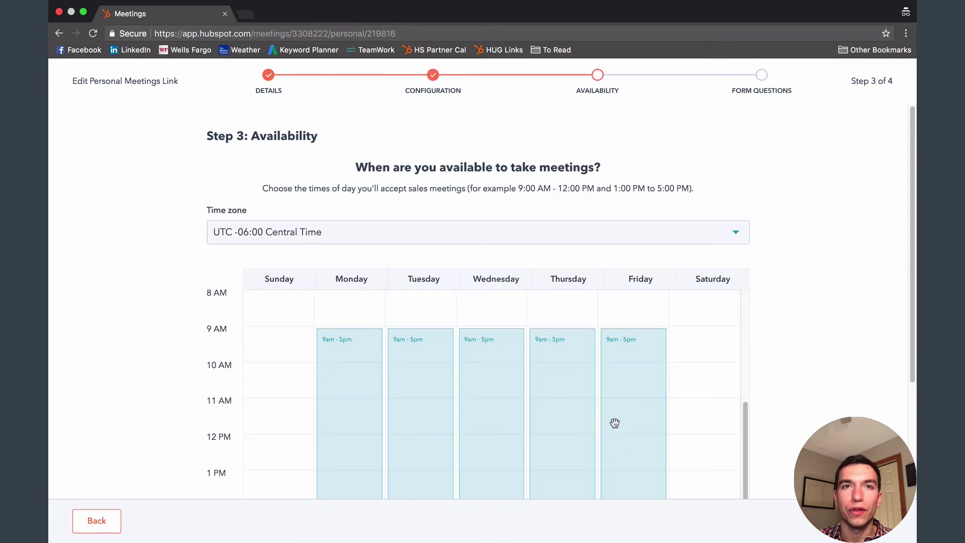
scroll(613, 424, "down", 3)
scroll(702, 448, "up", 4)
left_click(850, 521)
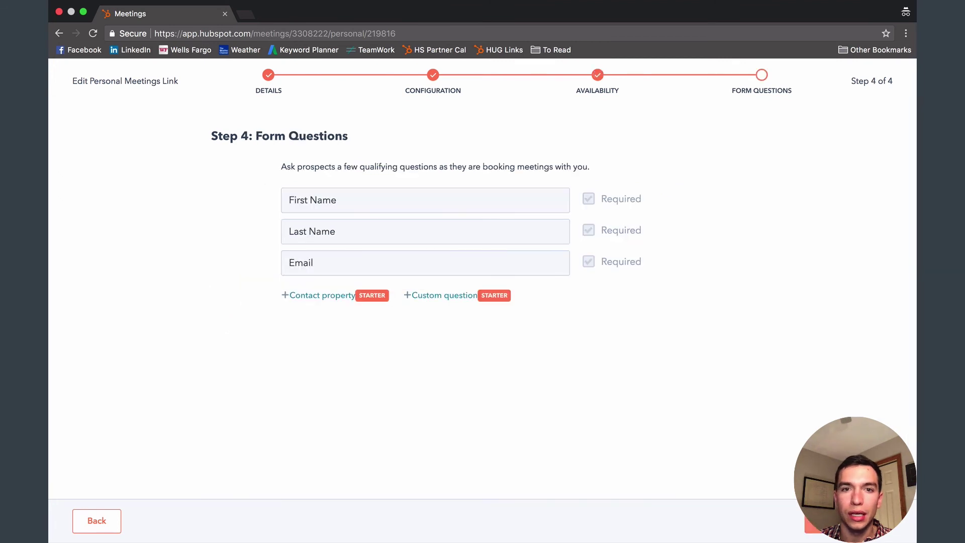
left_click(849, 521)
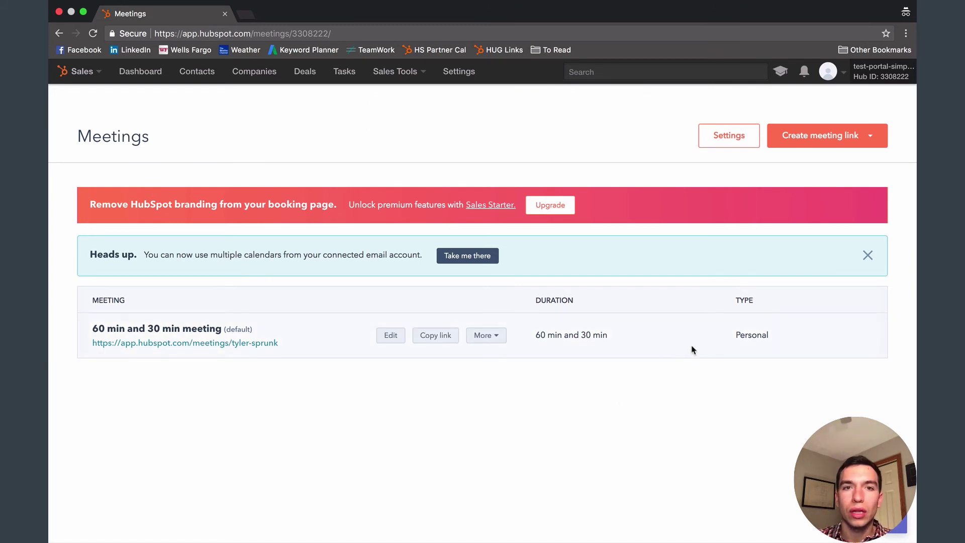
Look over the meeting link type options, then select the personal meeting link's URL to copy.
left_click(851, 146)
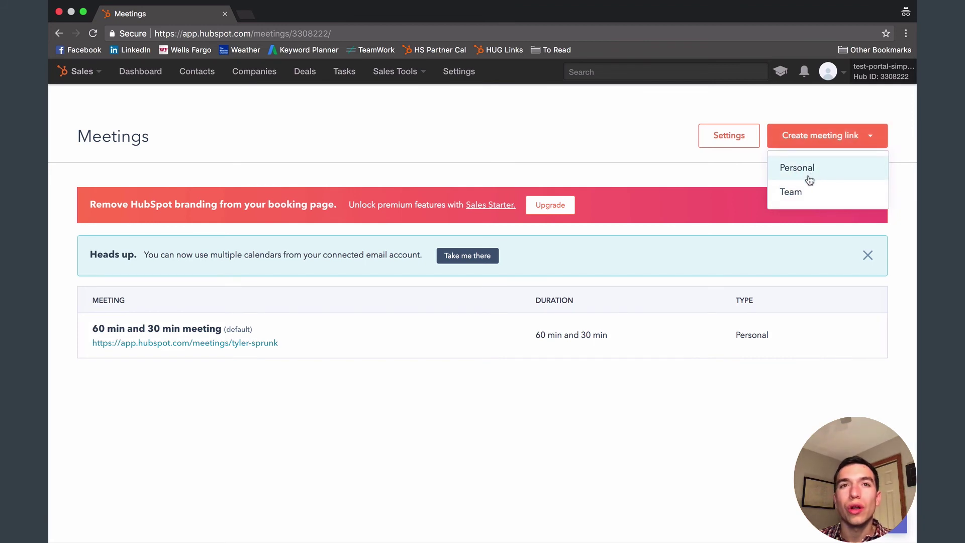
left_click(668, 170)
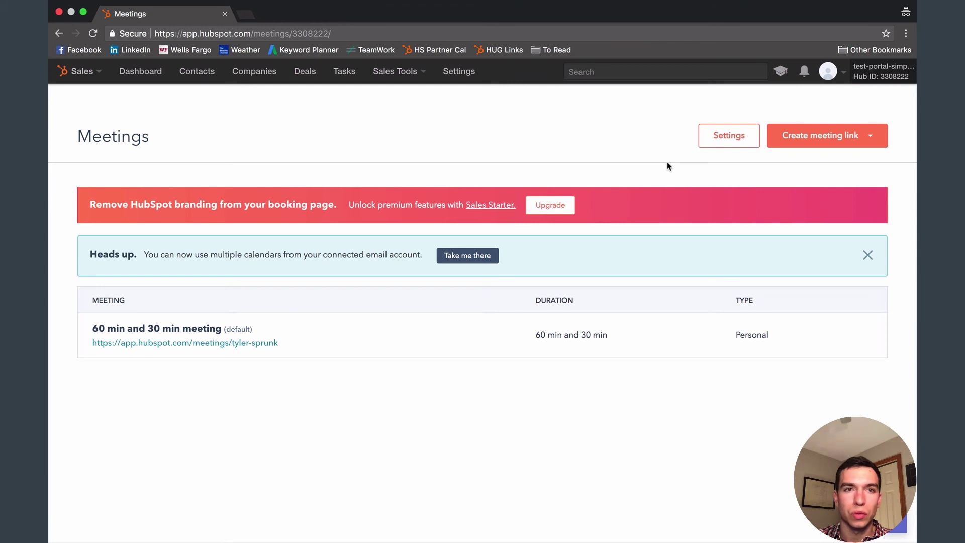
mouse_move(532, 335)
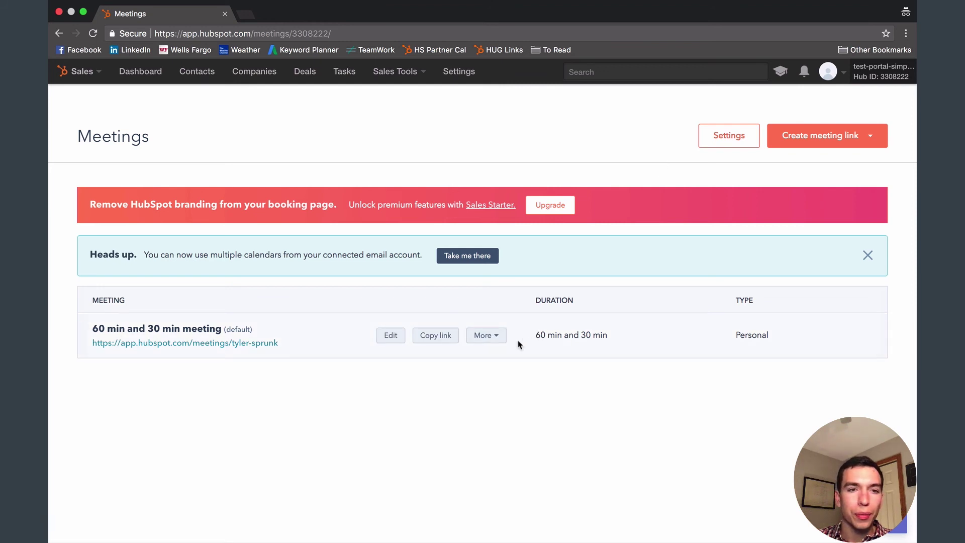
left_click_drag(275, 343, 92, 344)
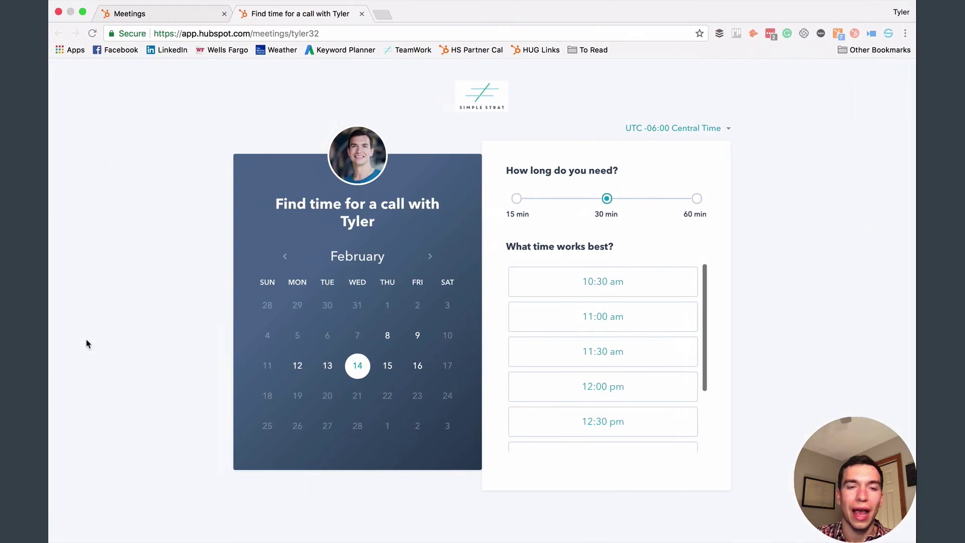
Switch back to the Meetings tab showing all the account's meeting links.
left_click(169, 22)
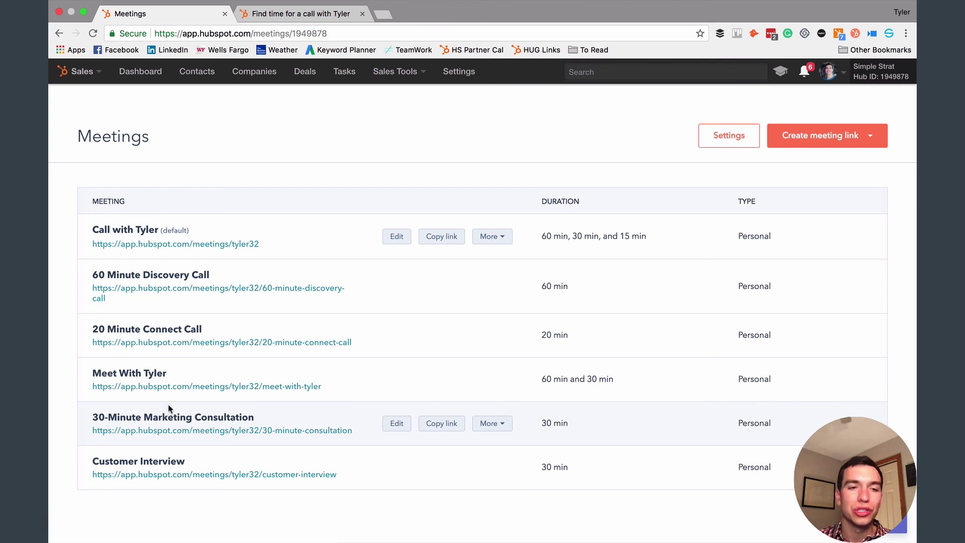
Open simplestrat.com in a new browser tab.
left_click(385, 17)
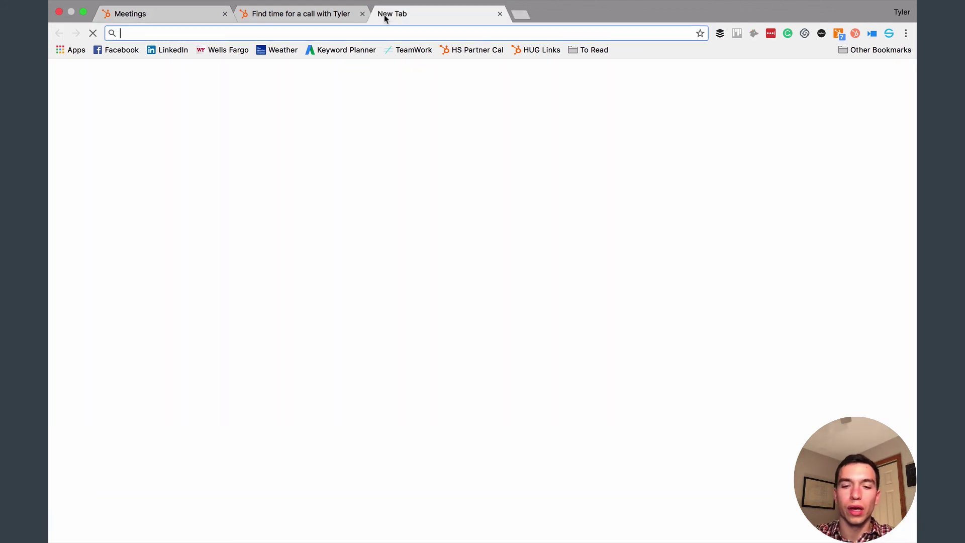
type("simplestrat.com")
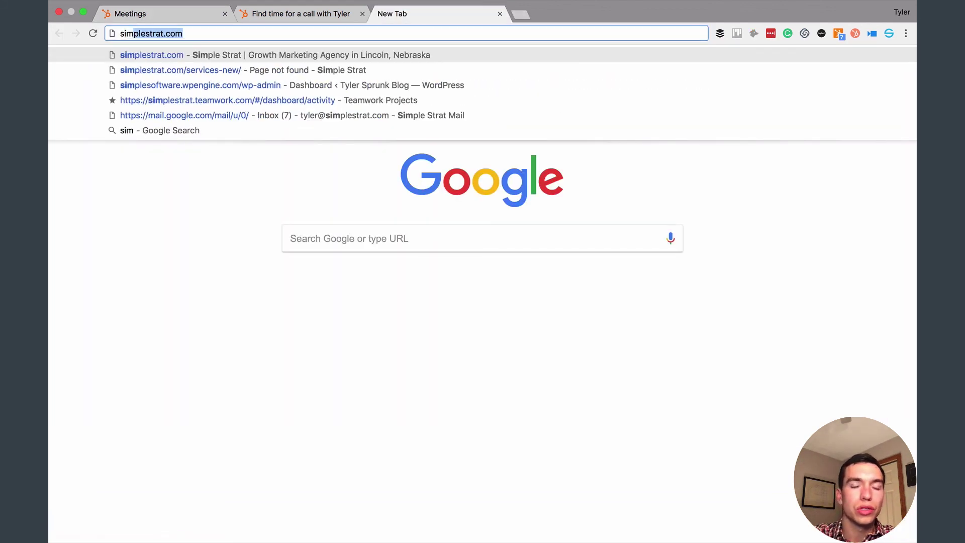
key("Return")
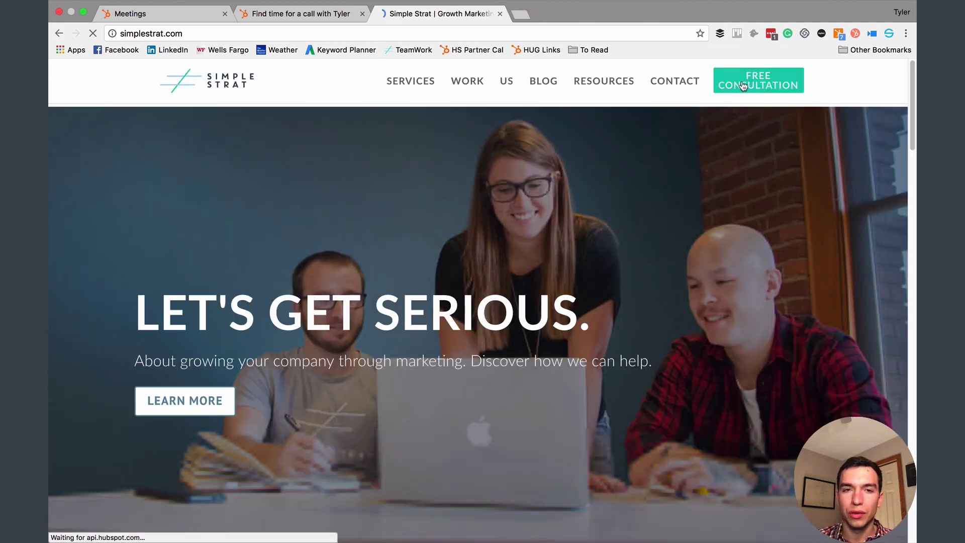
scroll(504, 194, "down", 5)
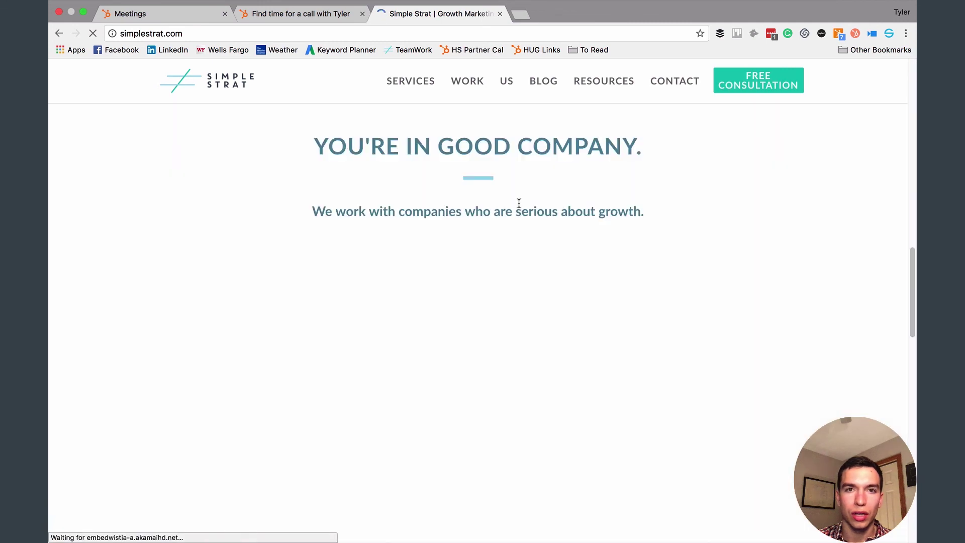
scroll(517, 205, "up", 5)
Go to the Free Consultation page and scroll down to its pre-filled request form.
left_click(773, 84)
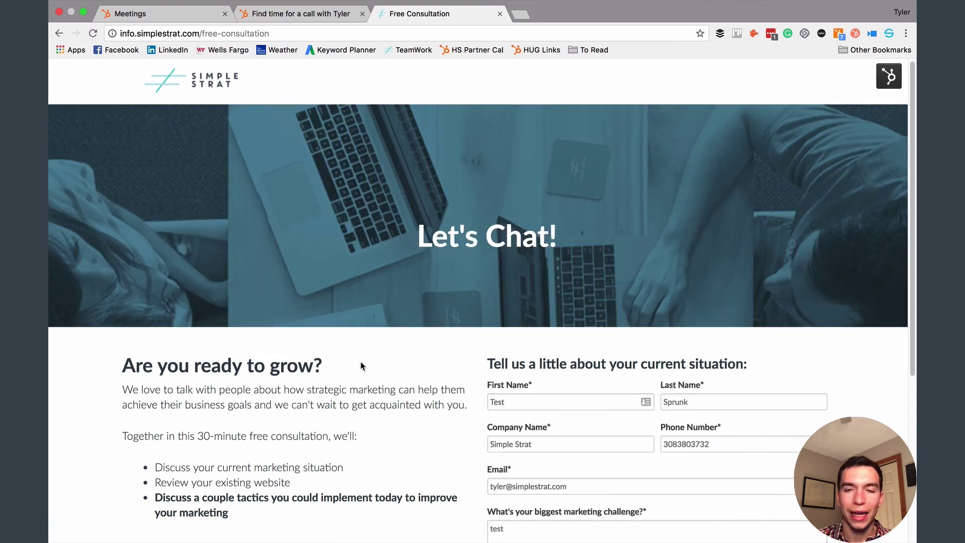
scroll(360, 366, "down", 5)
scroll(360, 366, "up", 1)
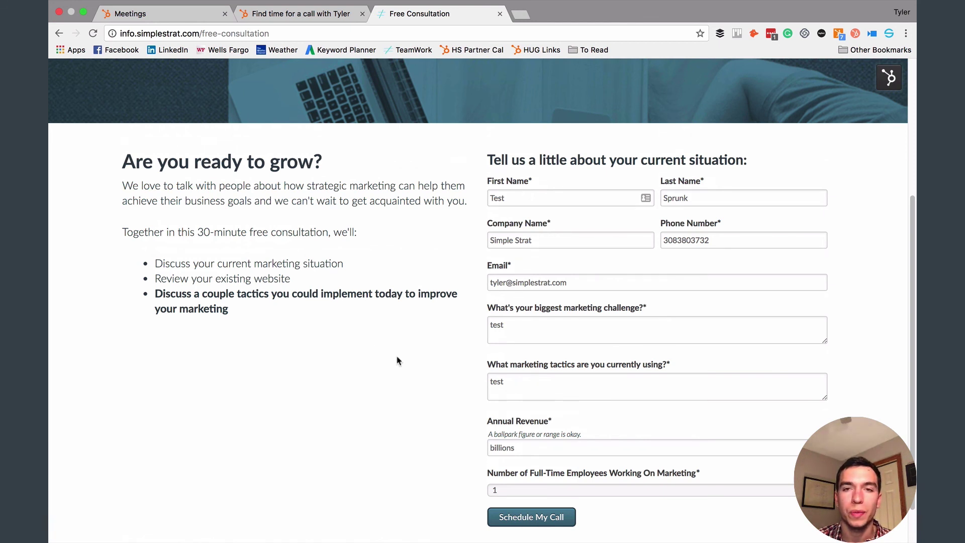
scroll(397, 361, "down", 1)
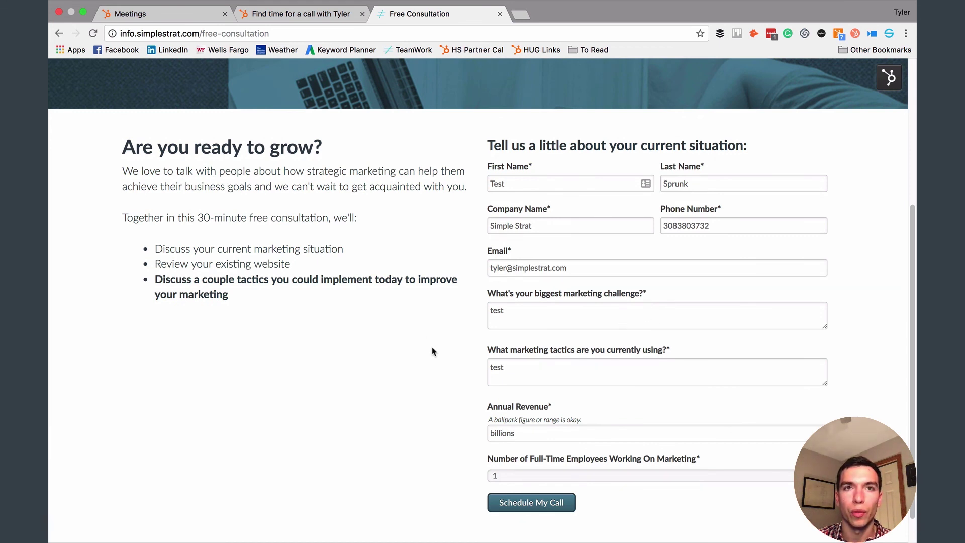
scroll(433, 348, "down", 2)
Submit the consultation form with Schedule My Call and review the 'Almost Done!' page intro text.
left_click(522, 464)
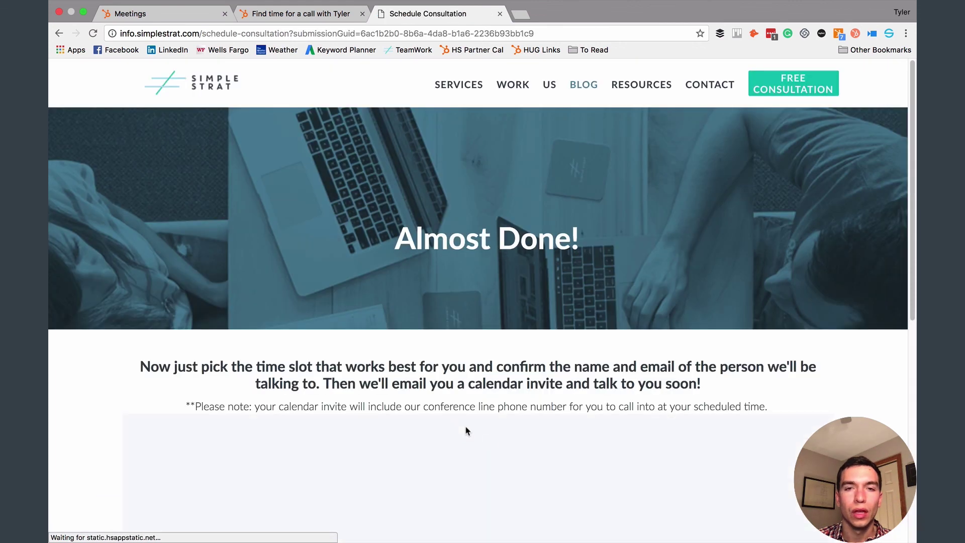
scroll(441, 420, "down", 3)
scroll(439, 413, "down", 5)
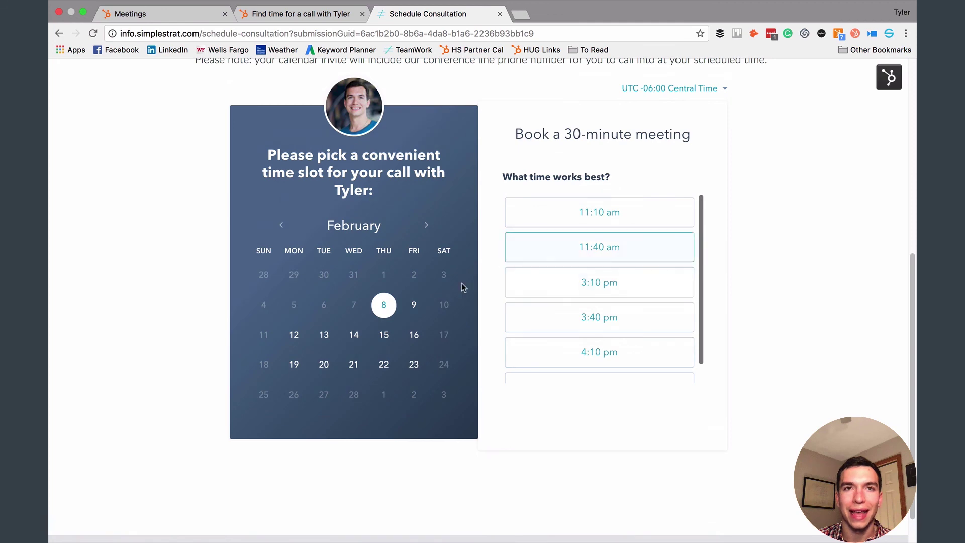
scroll(369, 362, "up", 7)
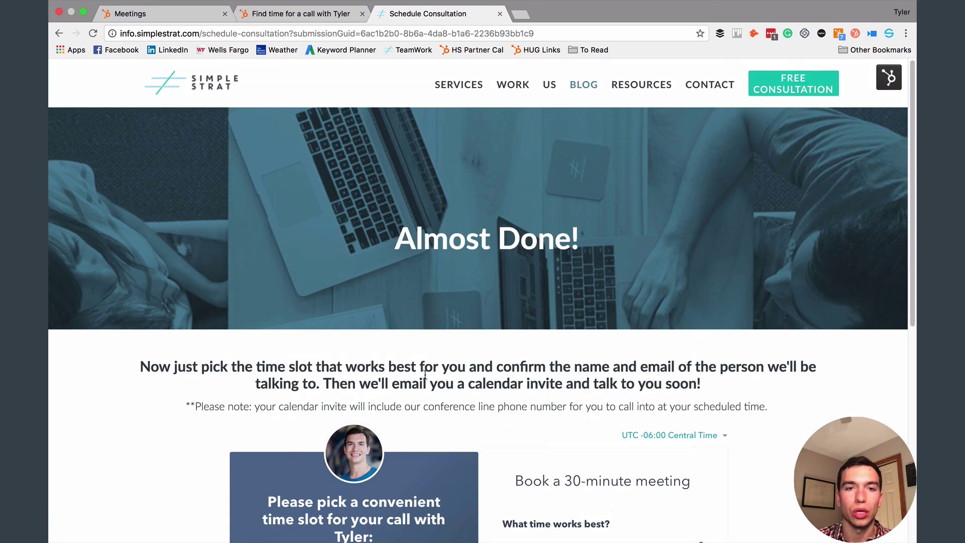
scroll(425, 374, "down", 2)
left_click_drag(135, 272, 776, 294)
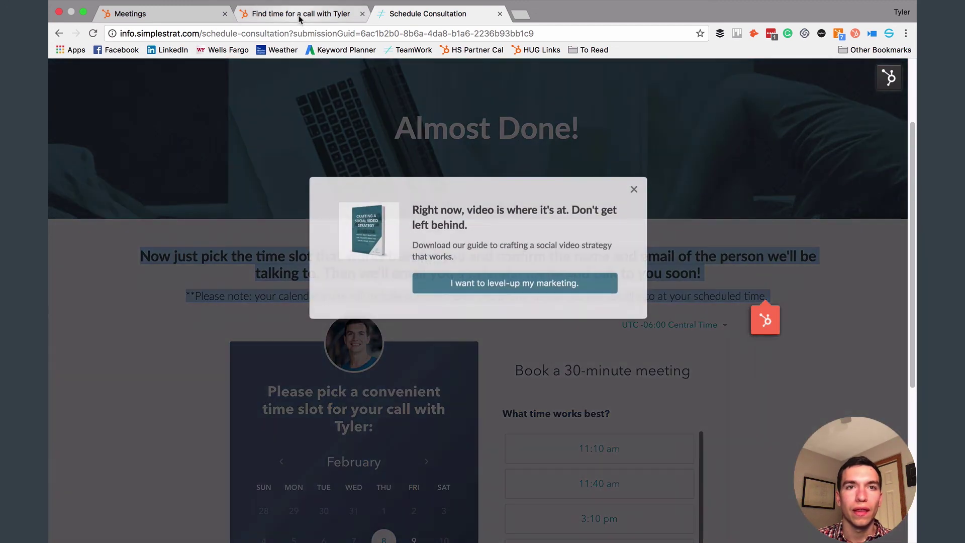
Compare with the standalone booking page, dismiss the ebook popup, and scroll to the embedded calendar.
left_click(299, 16)
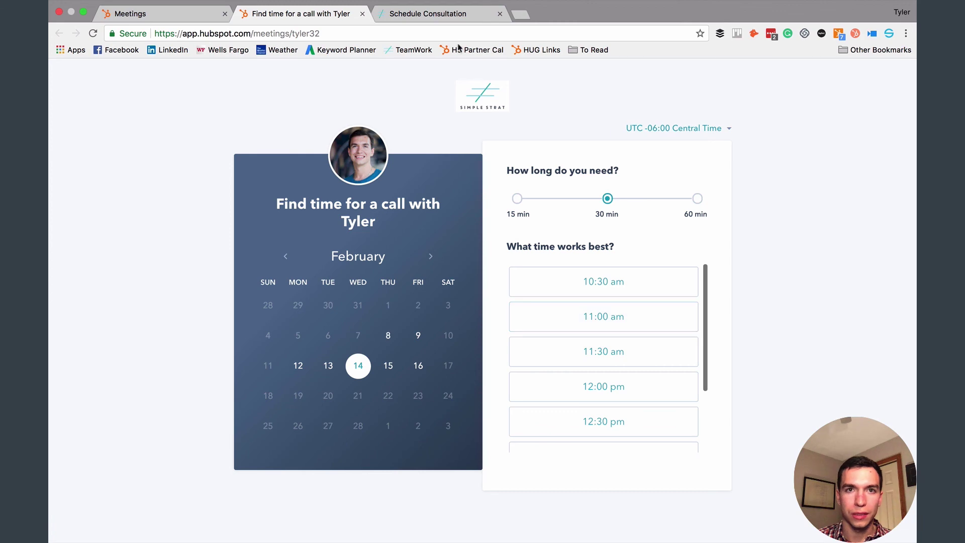
left_click(447, 15)
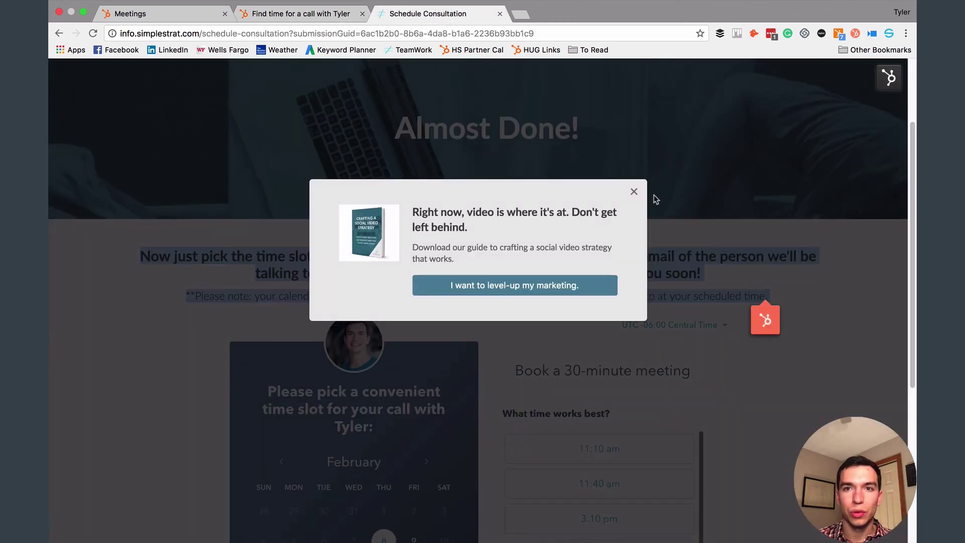
left_click(634, 192)
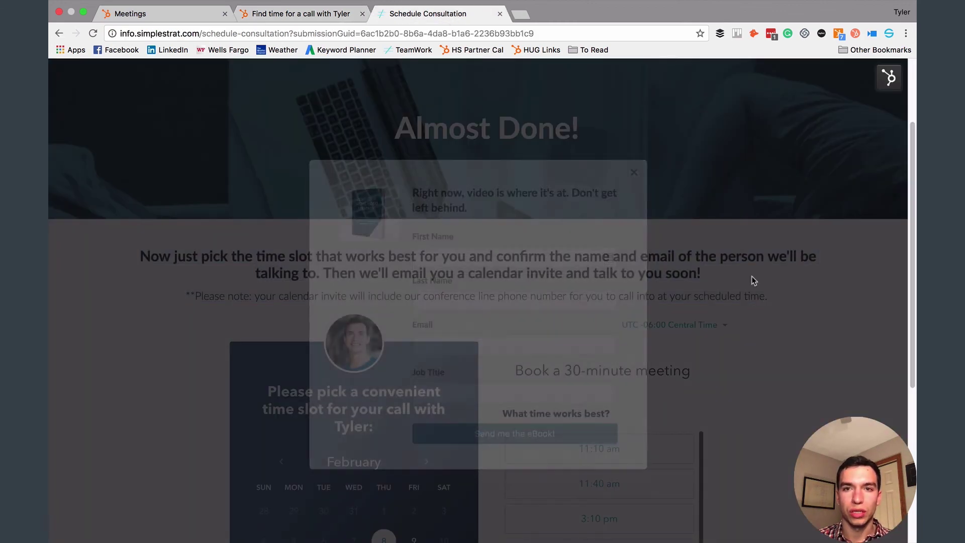
scroll(758, 338, "down", 3)
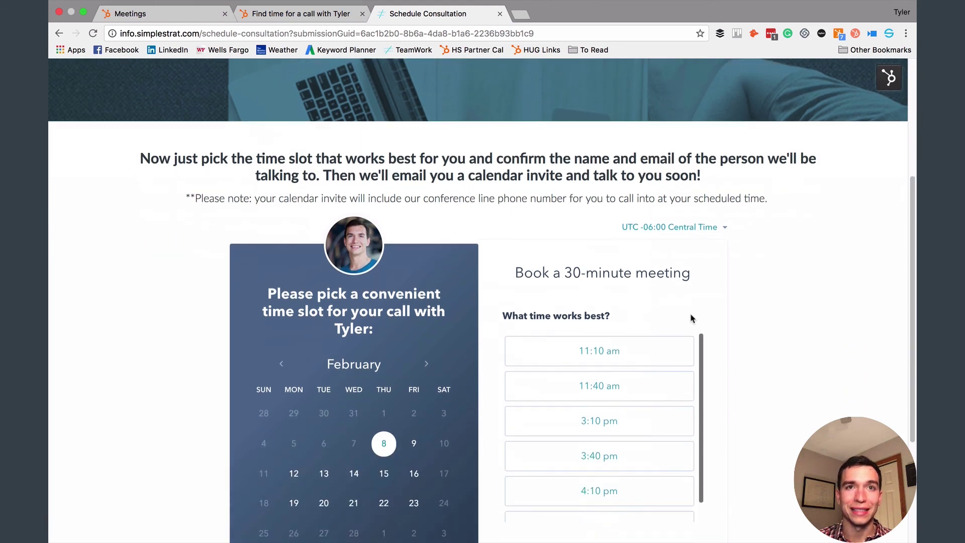
scroll(539, 321, "down", 2)
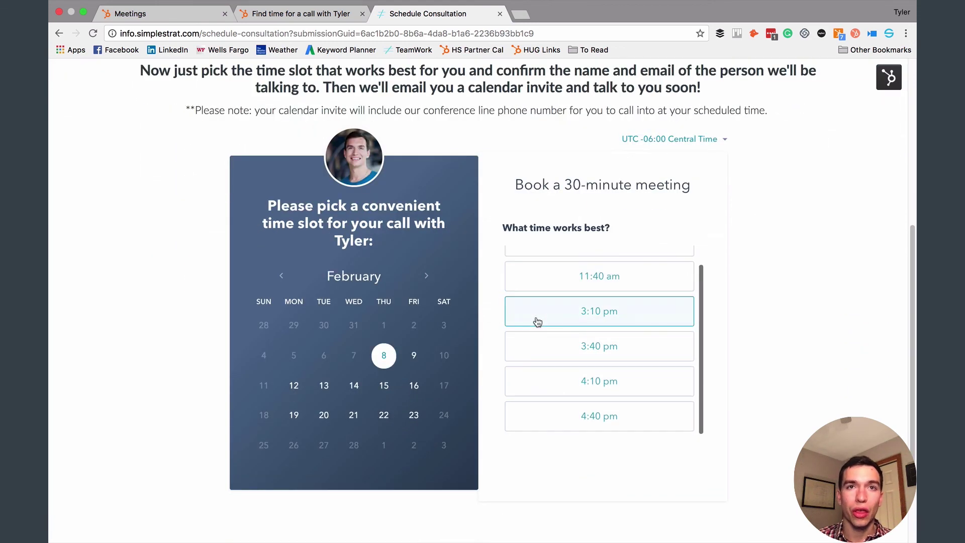